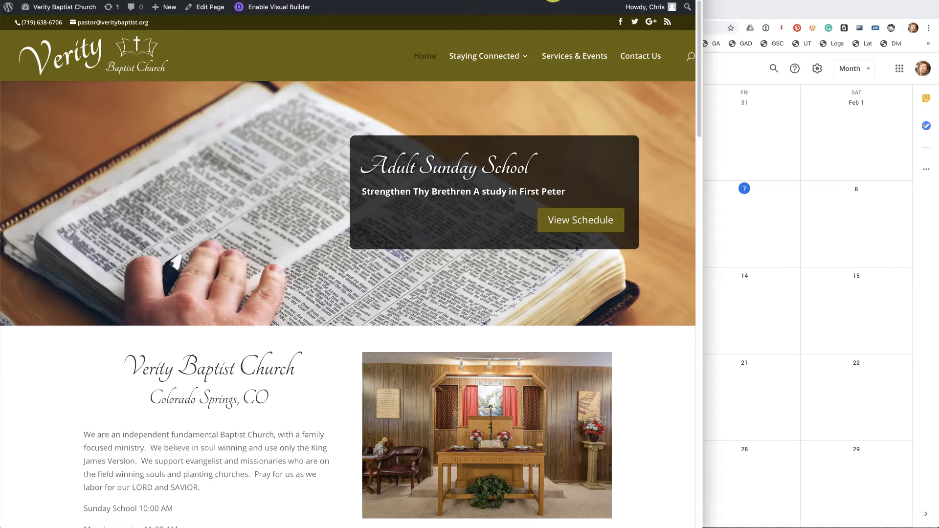
# Look over the site's Calendars list in WordPress and the empty month view in Google Calendar.
pyautogui.click(553, 0)
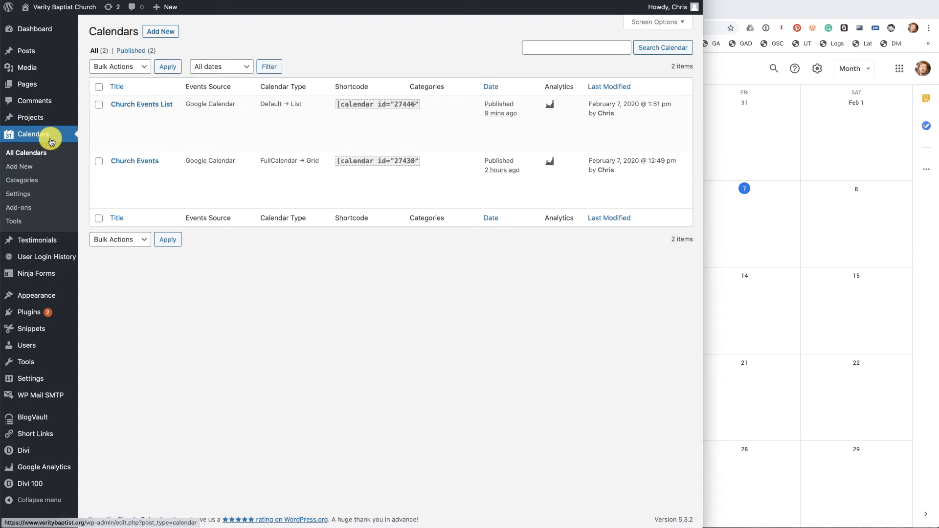
pyautogui.click(753, 15)
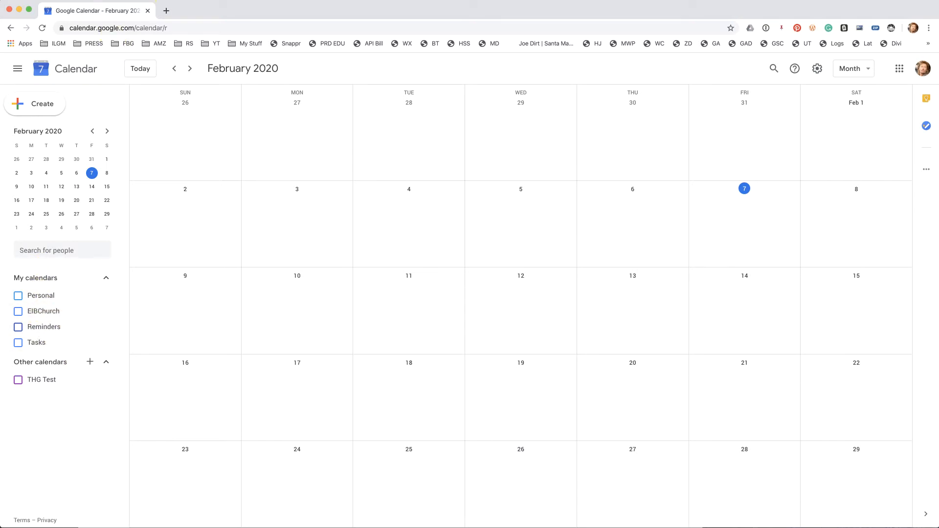
pyautogui.click(154, 1)
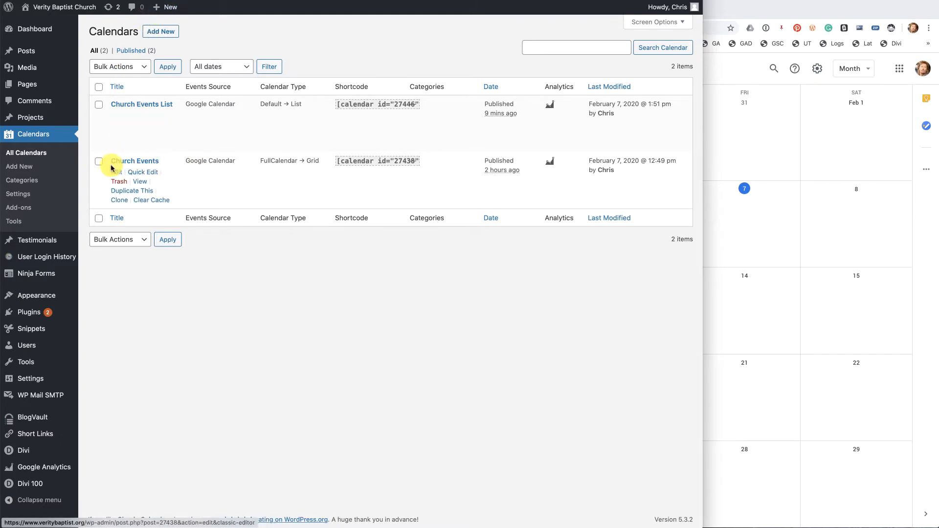
# Open the website's Services & Events page and view the Morning Service details for February 2 in the calendar.
pyautogui.click(170, 0)
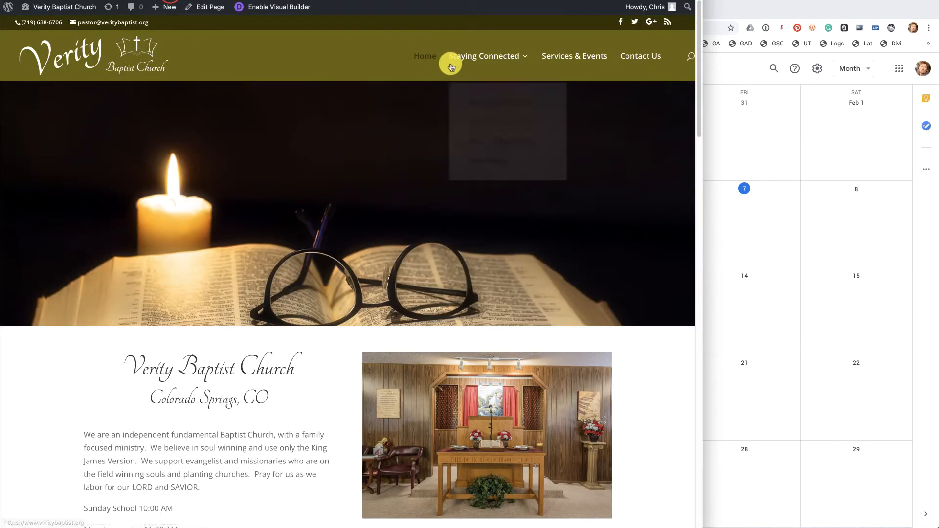
pyautogui.click(562, 56)
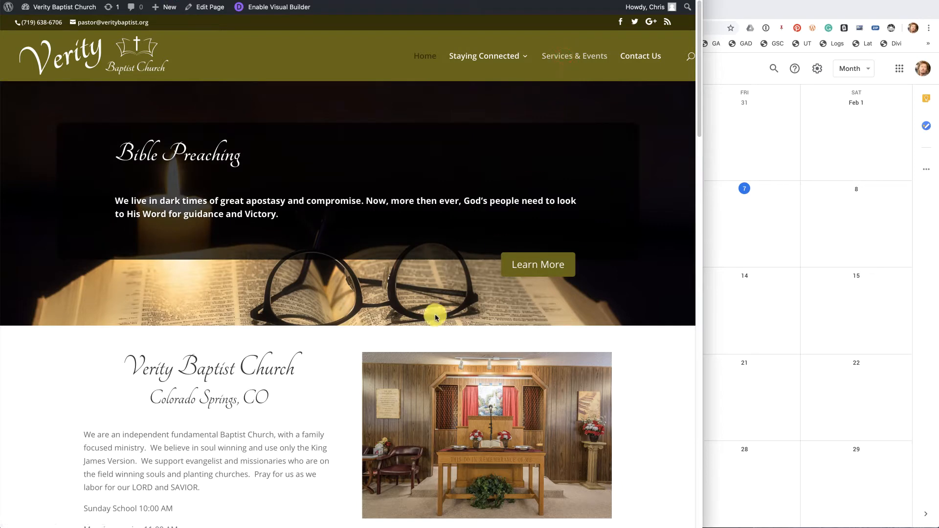
pyautogui.scroll(-5, 436, 317)
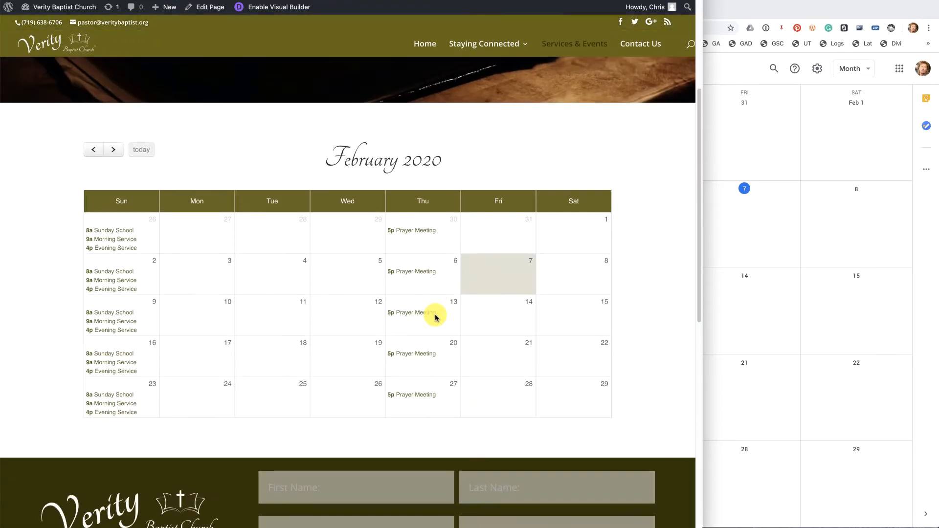
pyautogui.scroll(-1, 435, 317)
pyautogui.moveTo(107, 270)
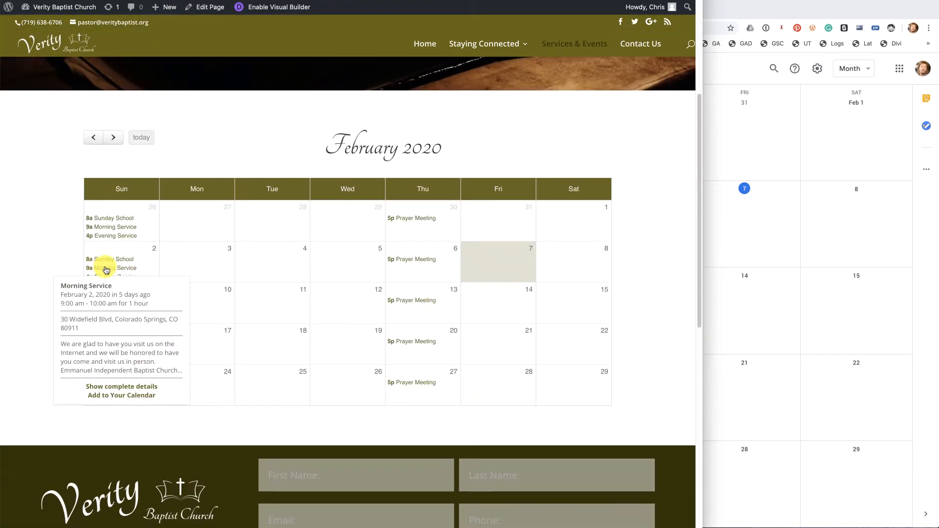
pyautogui.moveTo(112, 239)
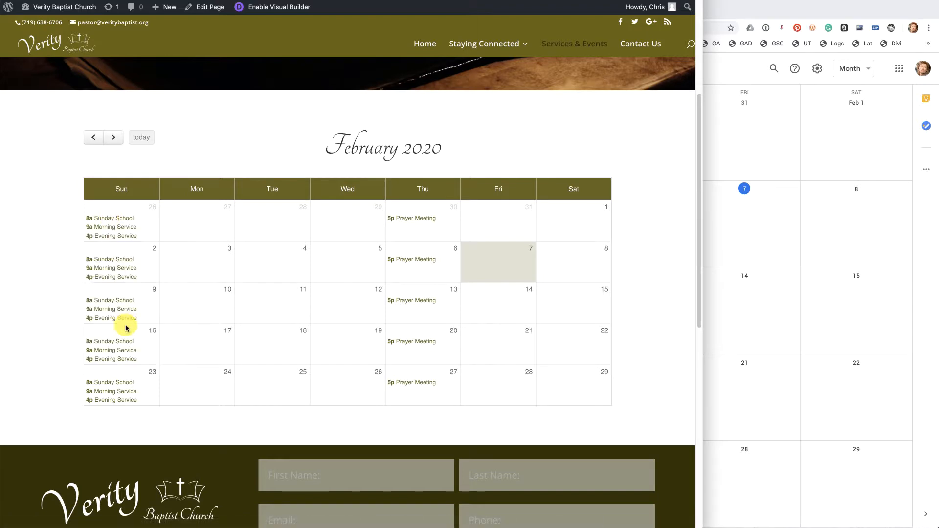
# Review the site's Calendars list and SiteOrigin custom CSS, and view the This Week event list on the home page.
pyautogui.click(539, 1)
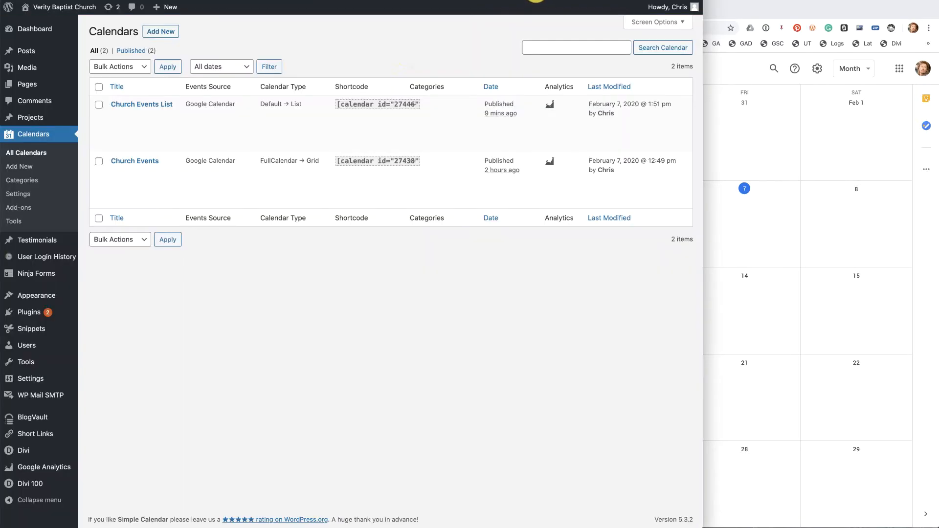
pyautogui.click(386, 1)
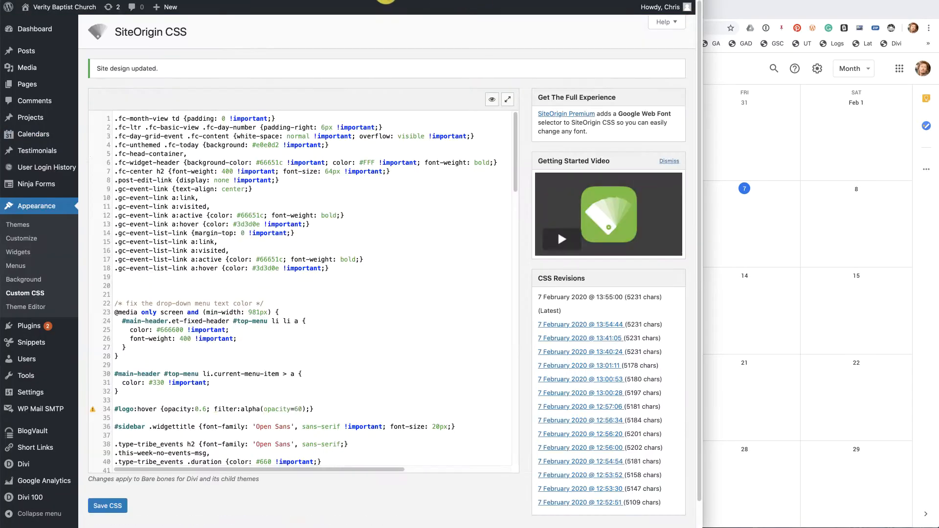
pyautogui.click(217, 1)
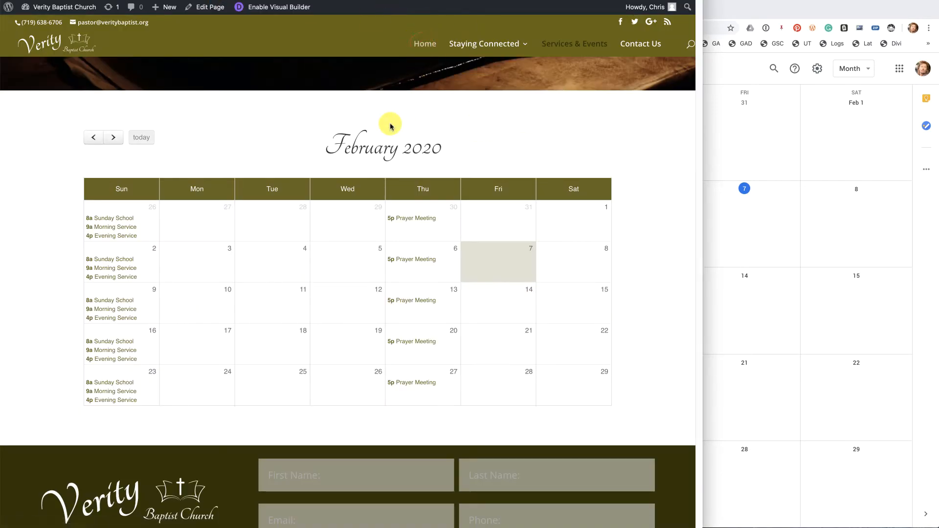
pyautogui.scroll(-6, 360, 229)
pyautogui.scroll(-5, 361, 228)
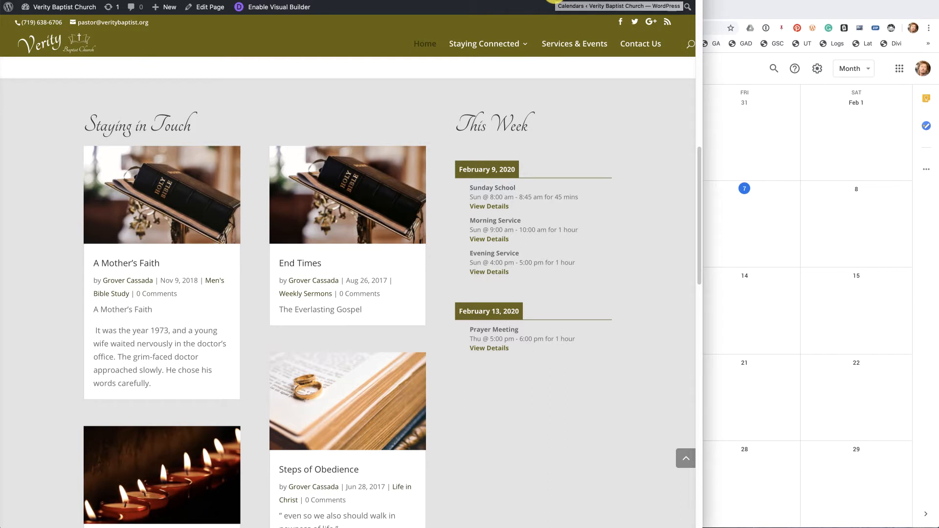
# Open the Church Events calendar in WordPress and view its Google Calendar settings.
pyautogui.click(555, 2)
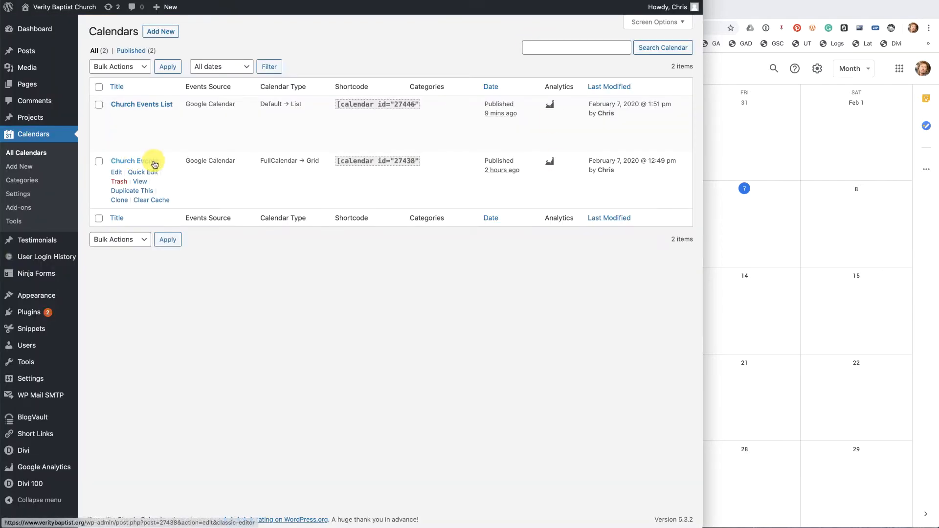
pyautogui.click(147, 163)
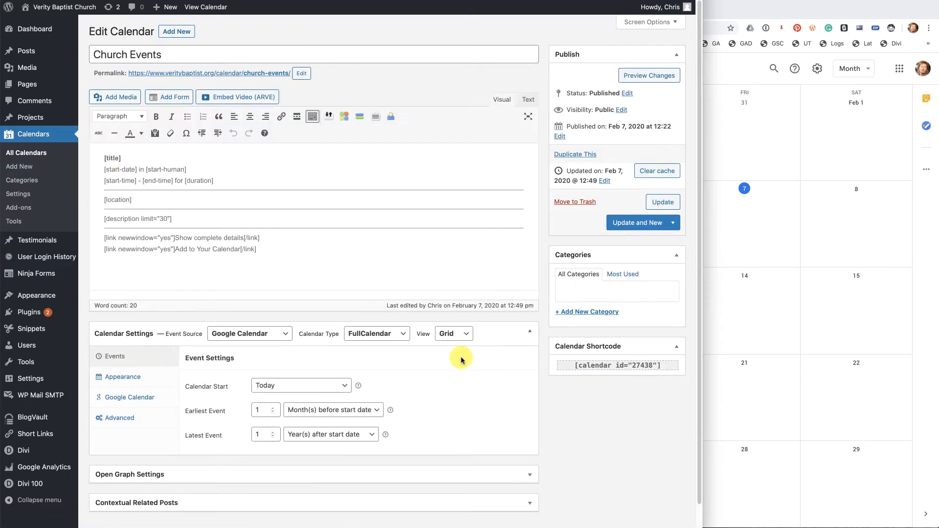
pyautogui.click(141, 397)
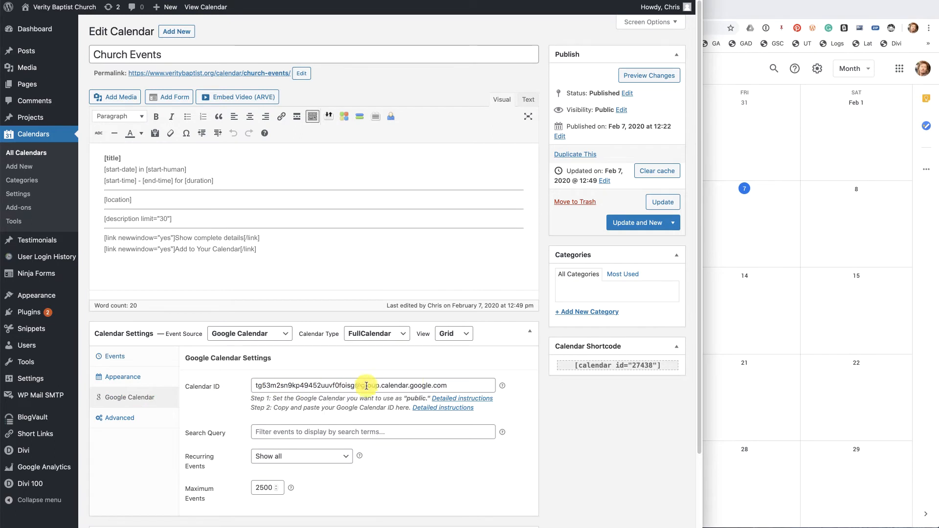
# Switch to Google Calendar and start a new calendar named Church Events with the description Verity Baptist Church.
pyautogui.click(818, 339)
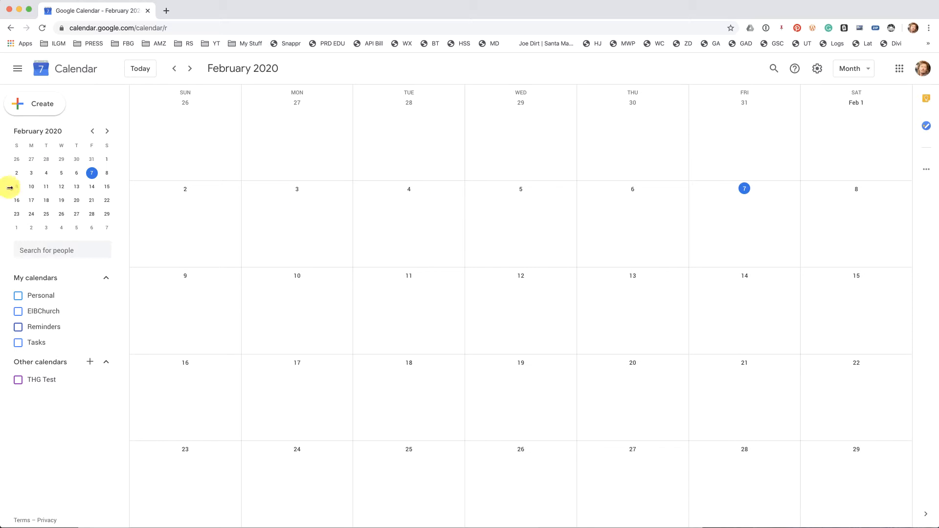
pyautogui.click(90, 363)
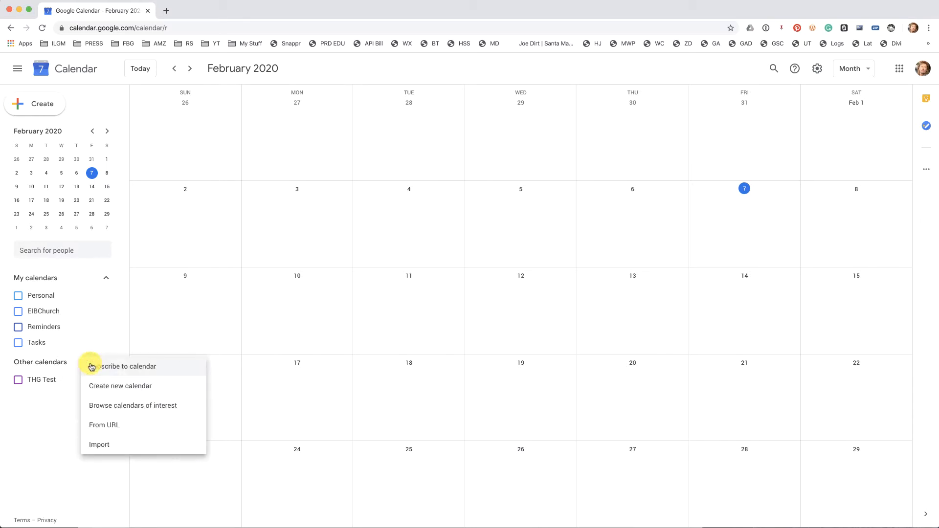
pyautogui.click(113, 386)
pyautogui.write('Church Events')
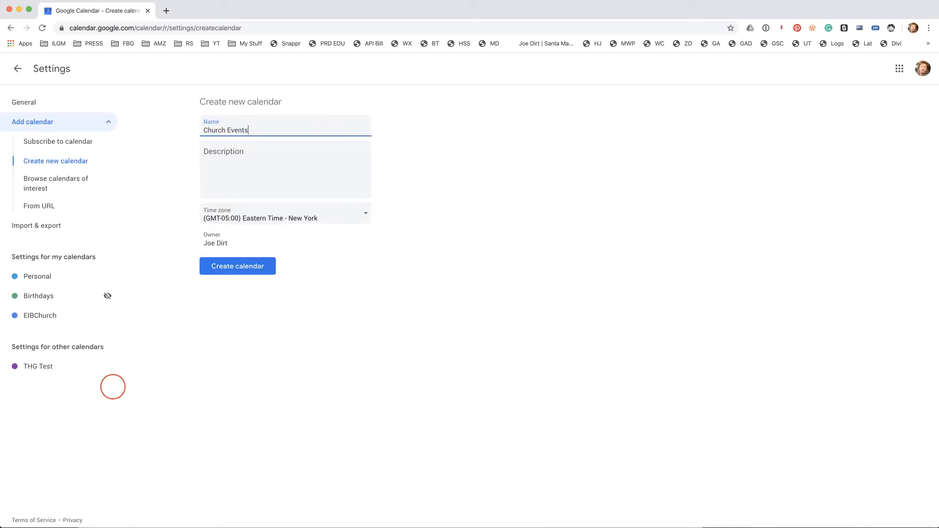
pyautogui.click(255, 156)
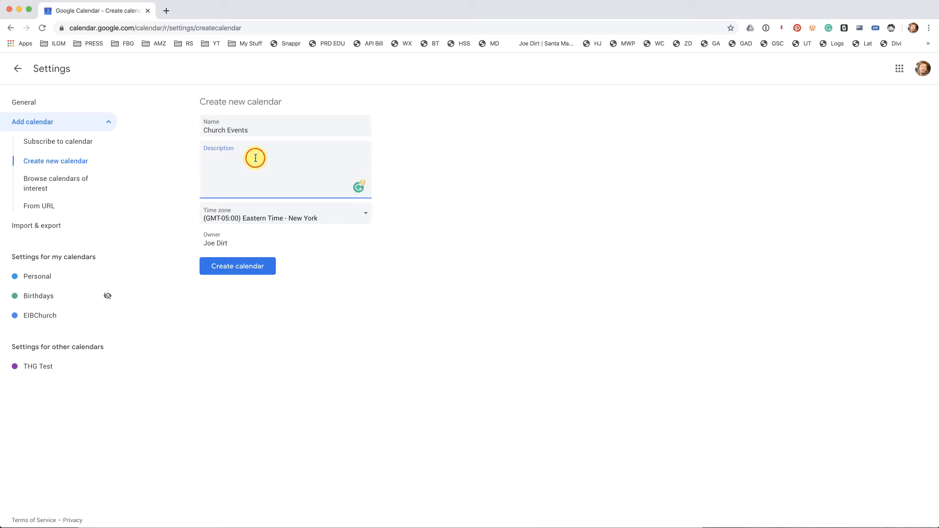
pyautogui.write('Verity Baptist Church')
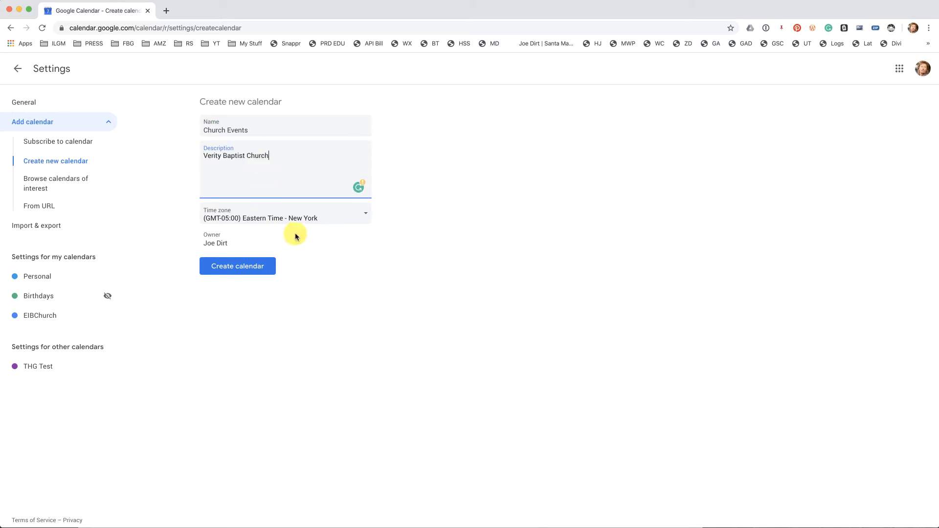
# Set the new calendar's time zone to (GMT-07:00) Mountain Time - Denver and create the calendar.
pyautogui.click(366, 213)
pyautogui.scroll(15, 366, 214)
pyautogui.click(366, 213)
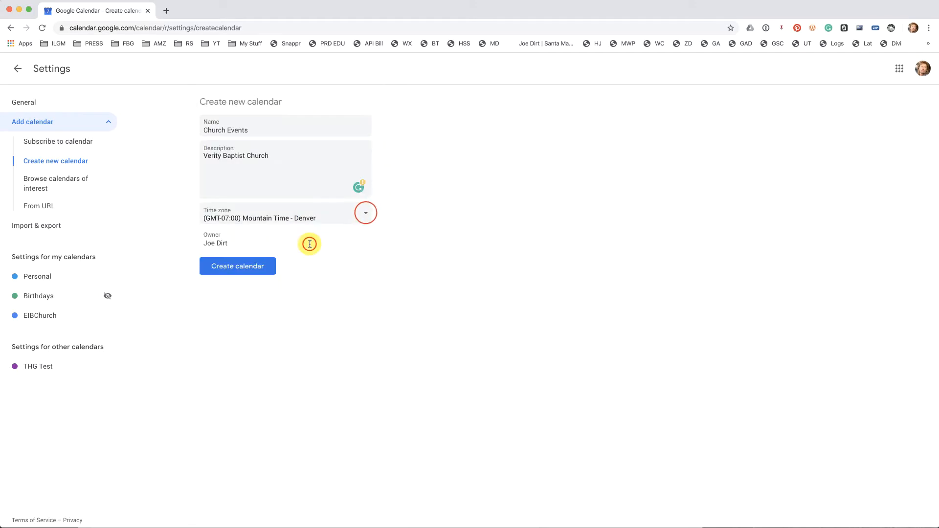
pyautogui.click(243, 267)
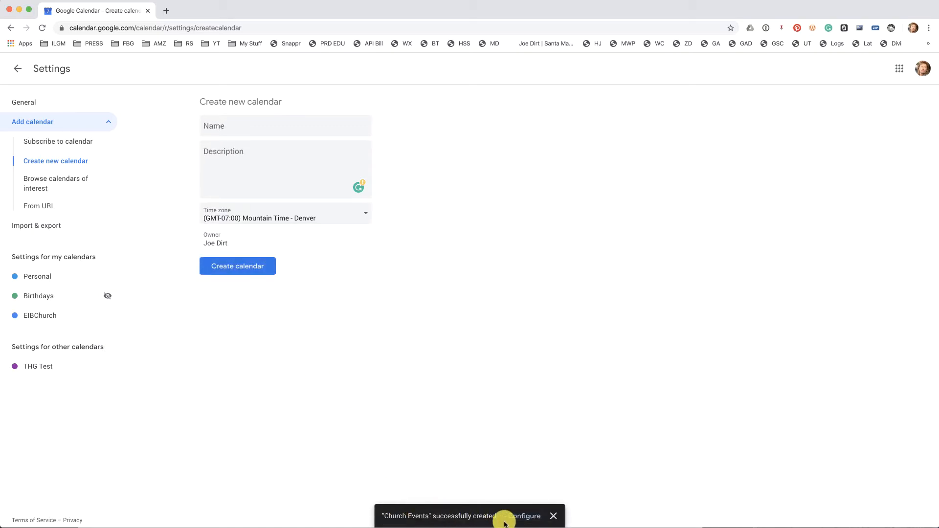
pyautogui.doubleClick(418, 517)
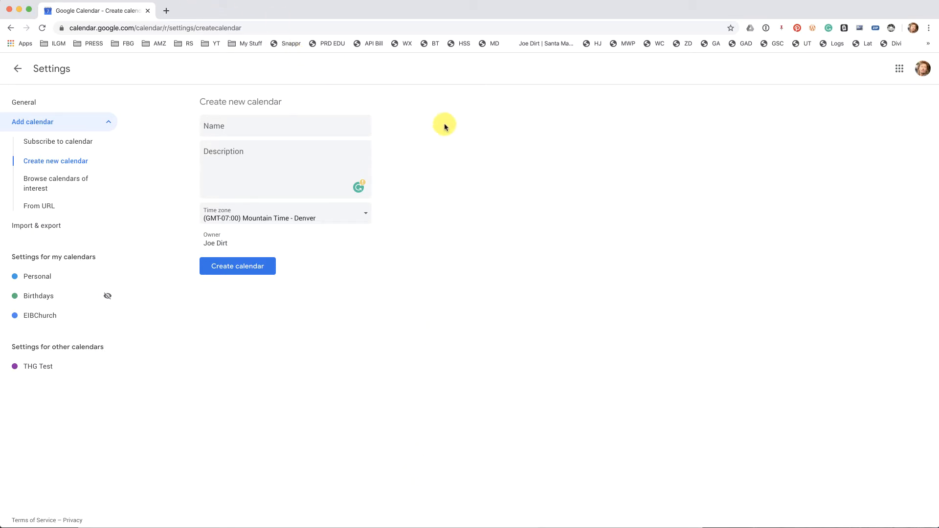
# Open the settings and sharing options of the Church Events calendar and make it available to the public.
pyautogui.click(18, 72)
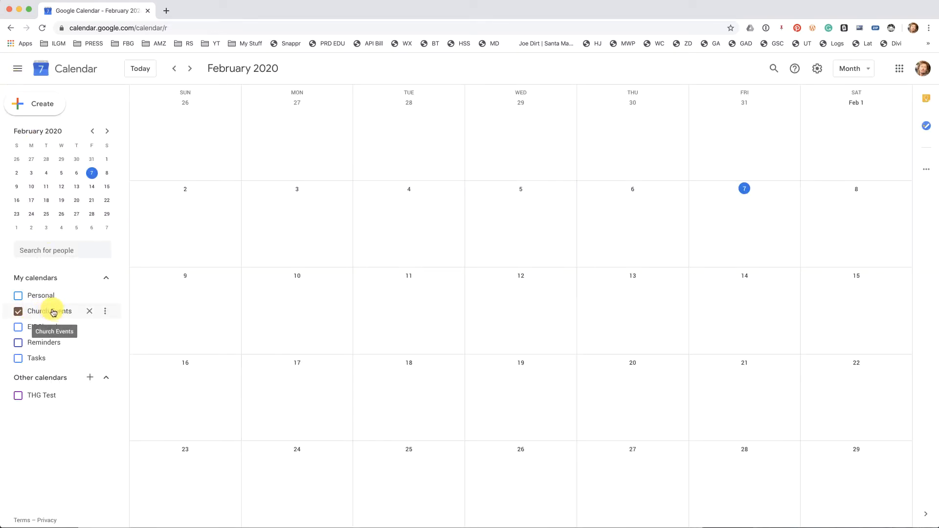
pyautogui.click(105, 314)
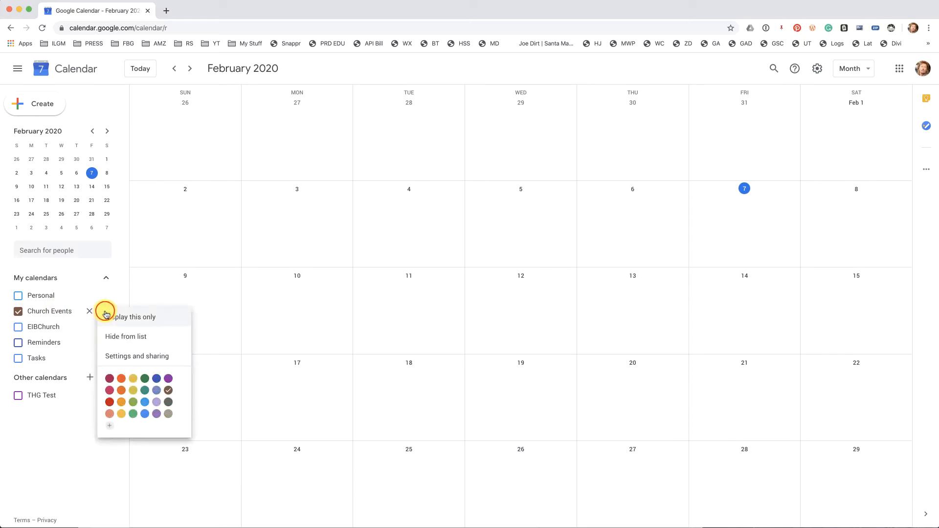
pyautogui.click(138, 357)
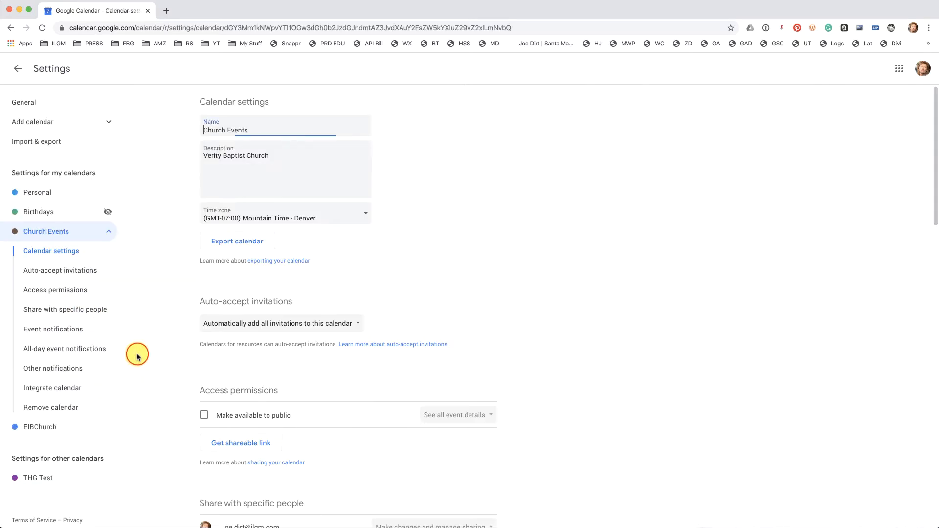
pyautogui.click(204, 414)
pyautogui.click(540, 319)
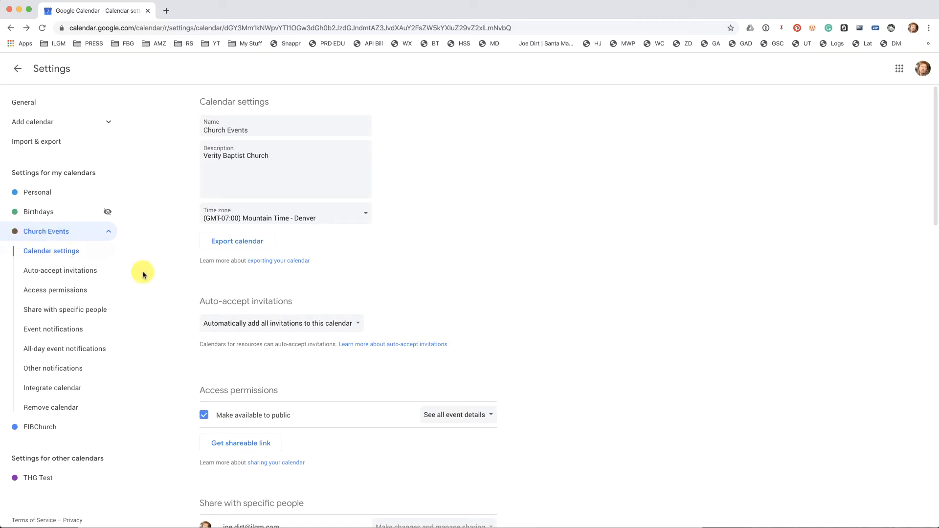
# Copy the Church Events calendar's Calendar ID from its Integrate calendar section.
pyautogui.scroll(-7, 618, 301)
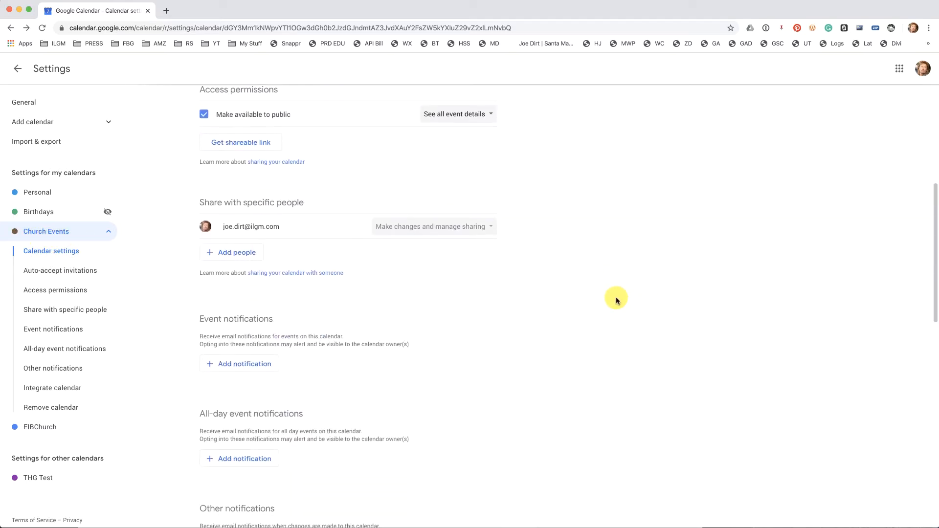
pyautogui.scroll(-7, 493, 413)
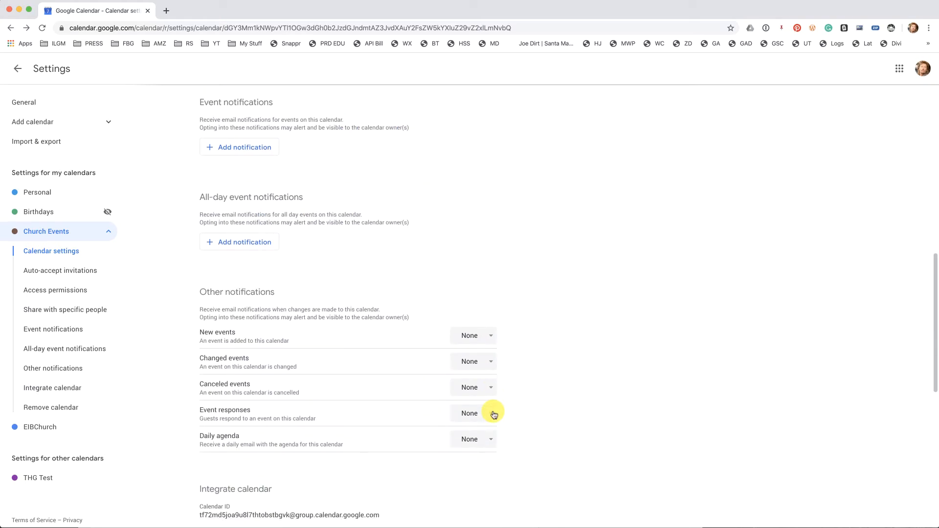
pyautogui.scroll(-1, 493, 413)
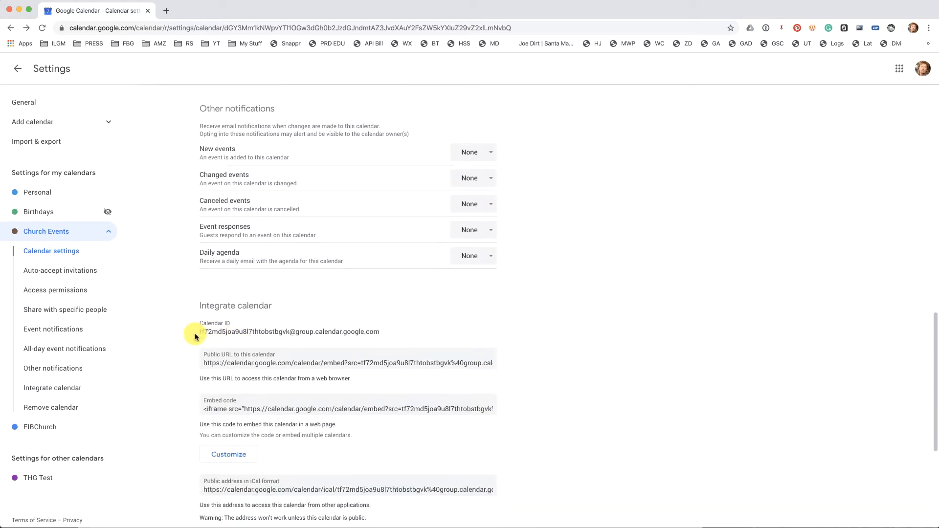
pyautogui.moveTo(199, 334); pyautogui.dragTo(375, 334)
pyautogui.rightClick(376, 334)
pyautogui.click(391, 352)
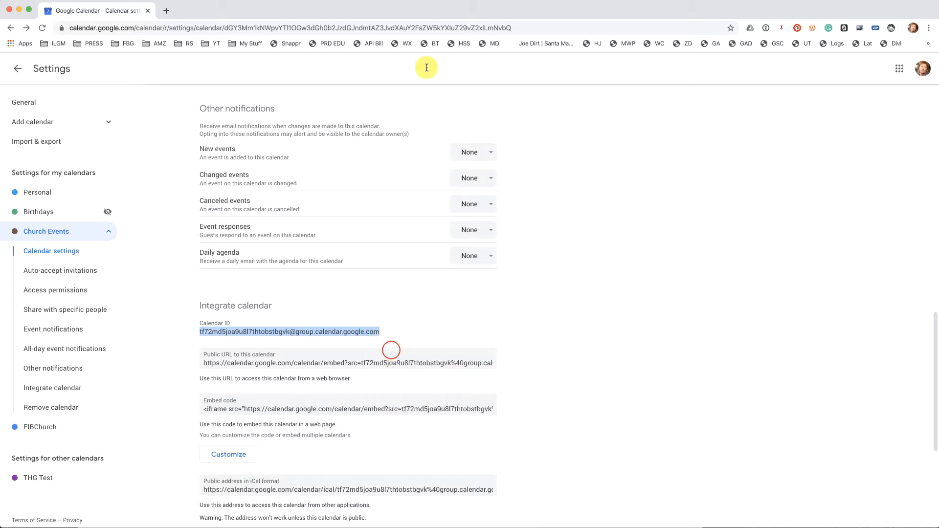
# Switch to the WordPress site and open the Google Calendar settings of the Church Events List calendar.
pyautogui.press('super+Tab')
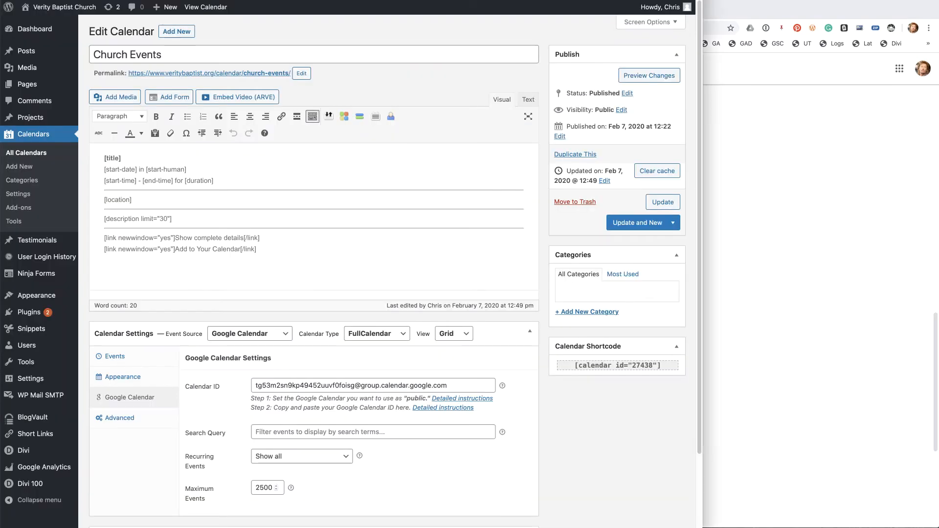
pyautogui.click(34, 139)
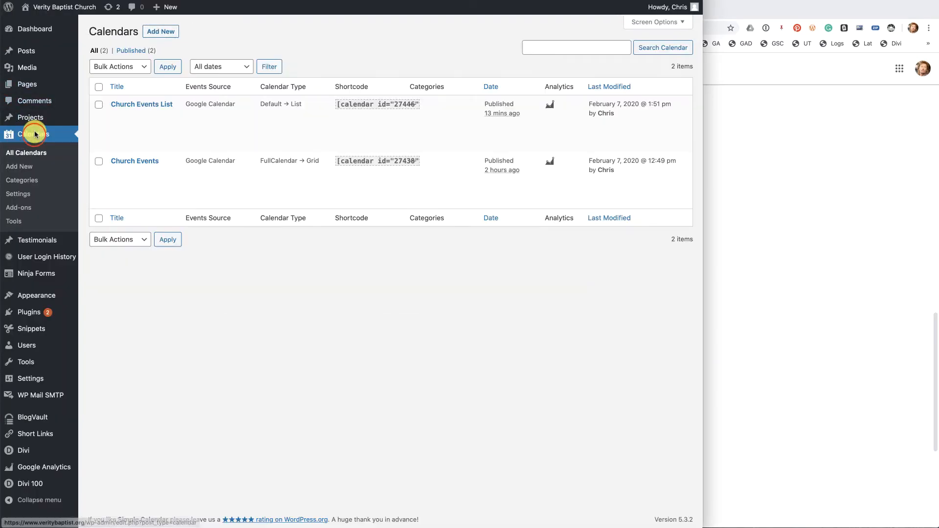
pyautogui.click(144, 105)
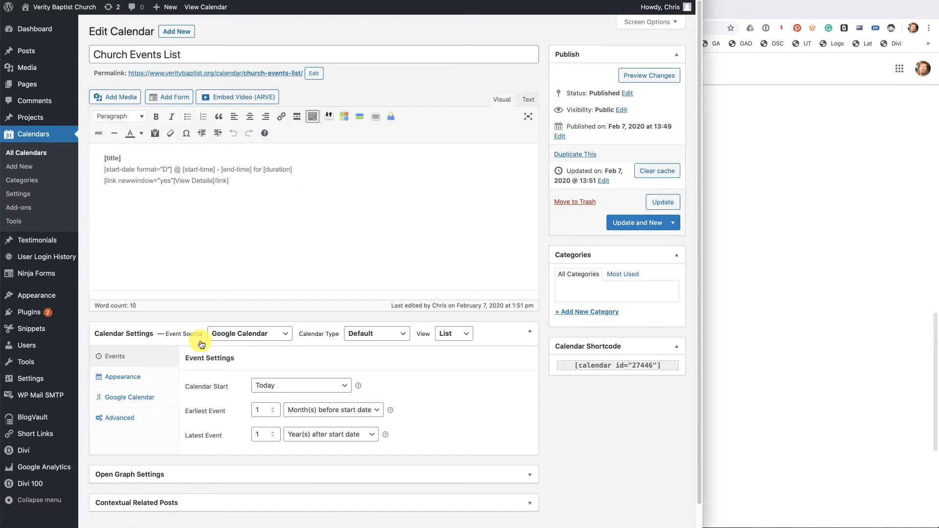
pyautogui.click(139, 401)
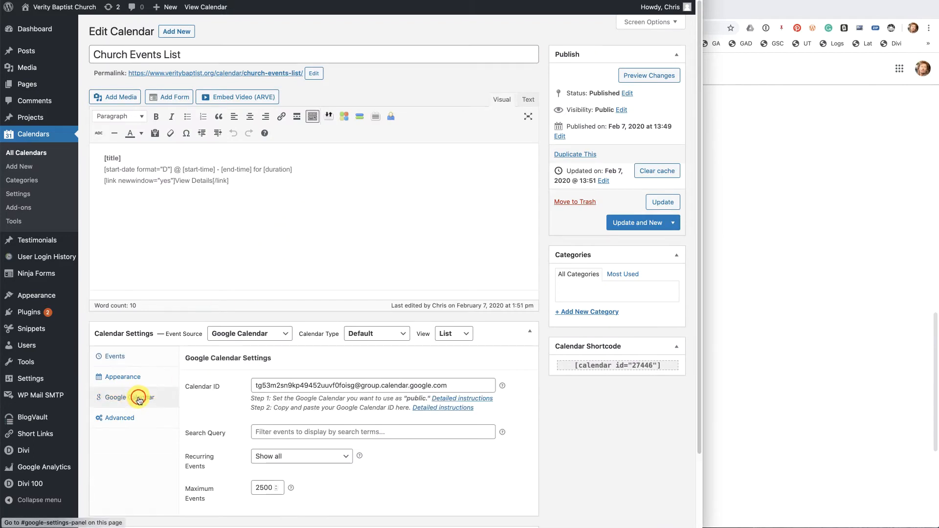
# Replace the Church Events List calendar's Calendar ID with the copied one and update the calendar.
pyautogui.moveTo(464, 386); pyautogui.dragTo(229, 377)
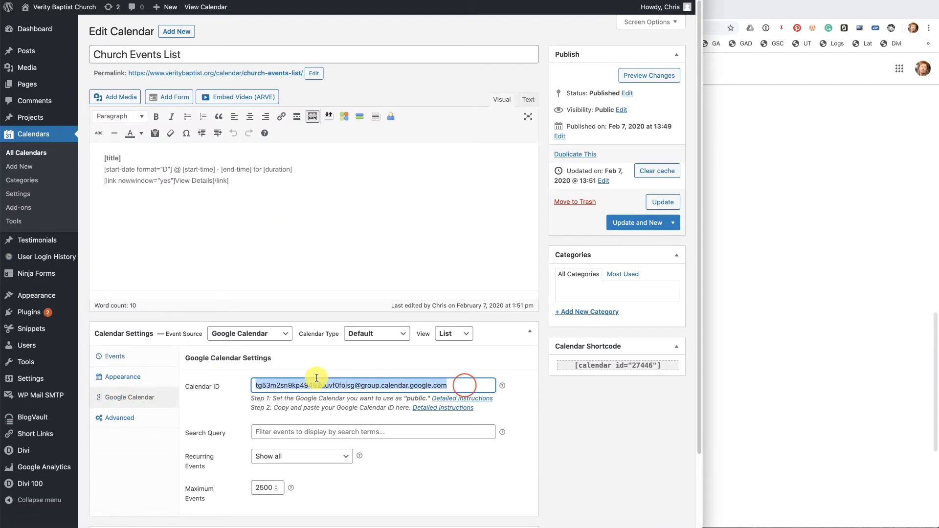
pyautogui.press('BackSpace')
pyautogui.rightClick(273, 379)
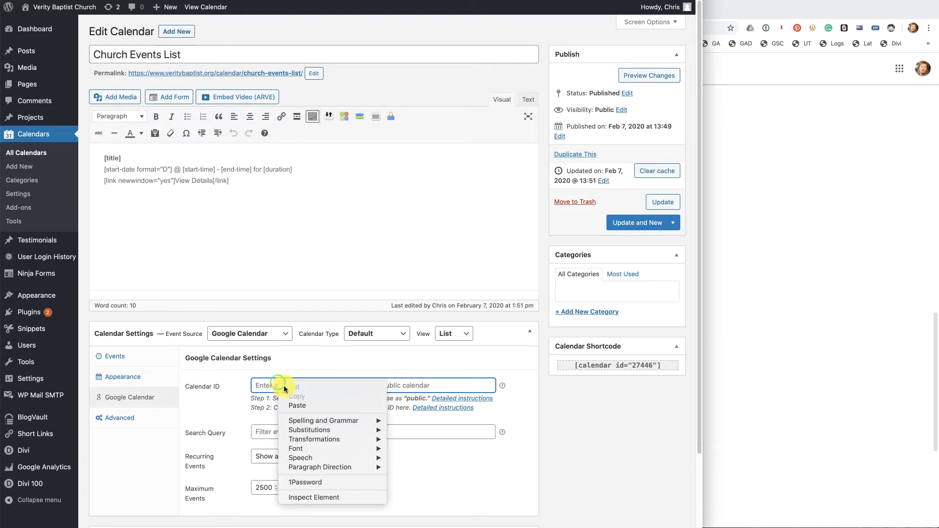
pyautogui.click(304, 403)
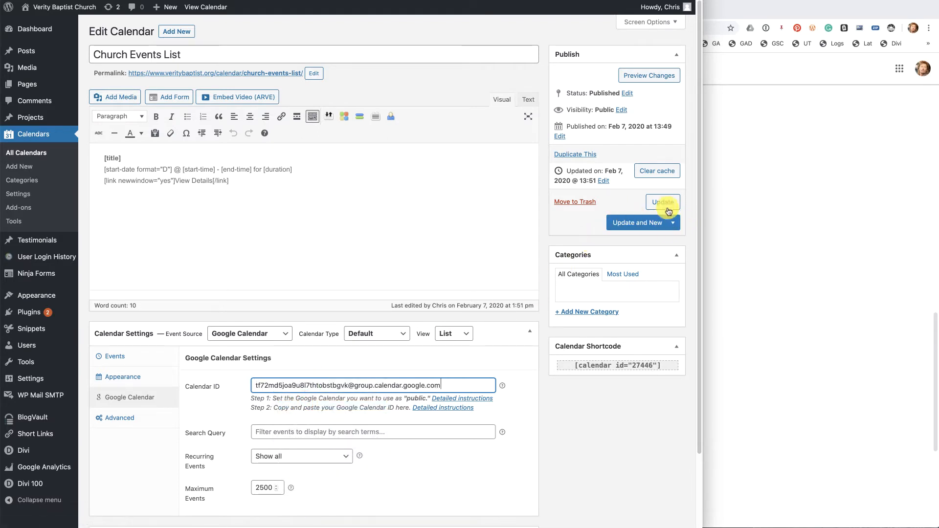
pyautogui.click(666, 203)
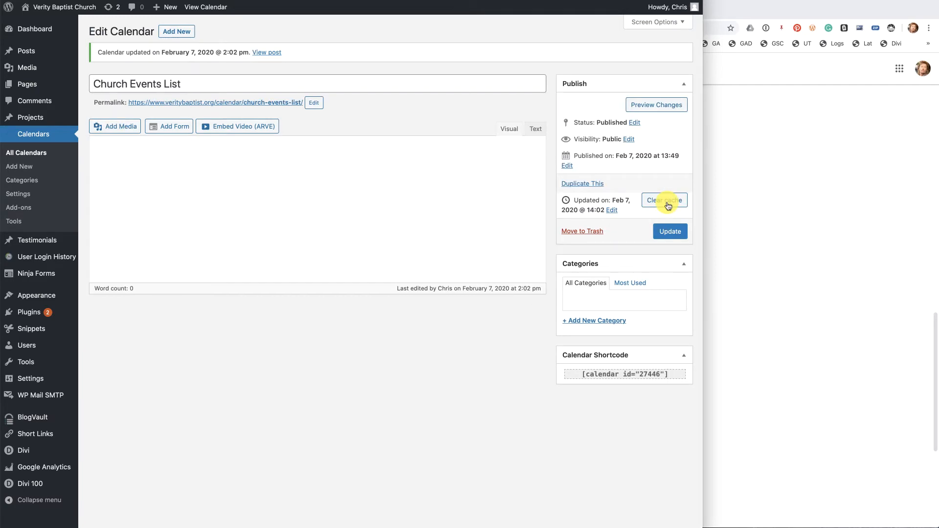
# Open the Church Events calendar from the calendar list, replace its Google Calendar ID with the copied one and update it.
pyautogui.click(29, 157)
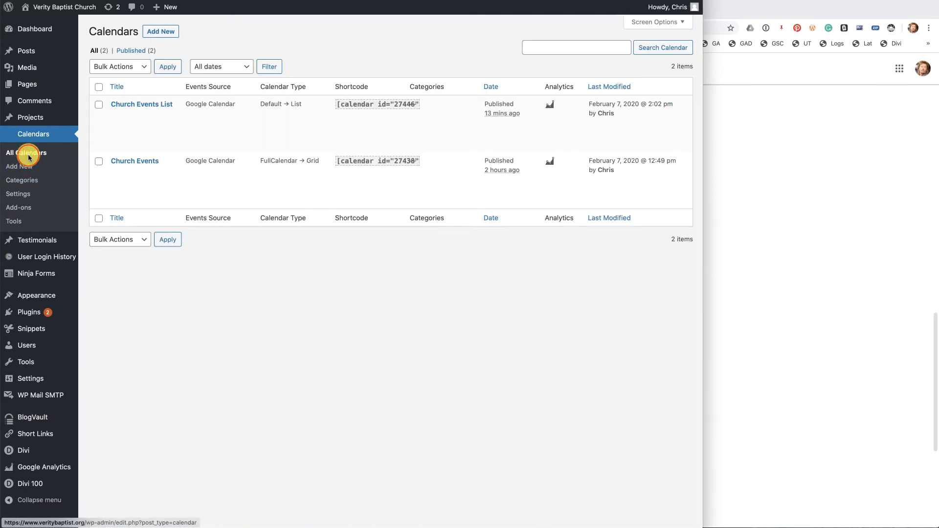
pyautogui.click(142, 162)
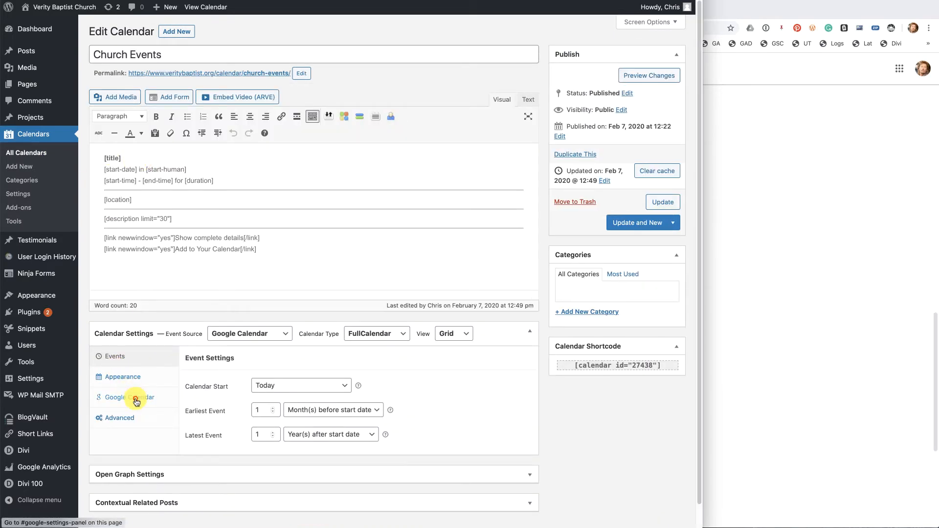
pyautogui.click(136, 402)
pyautogui.moveTo(465, 385); pyautogui.dragTo(281, 388)
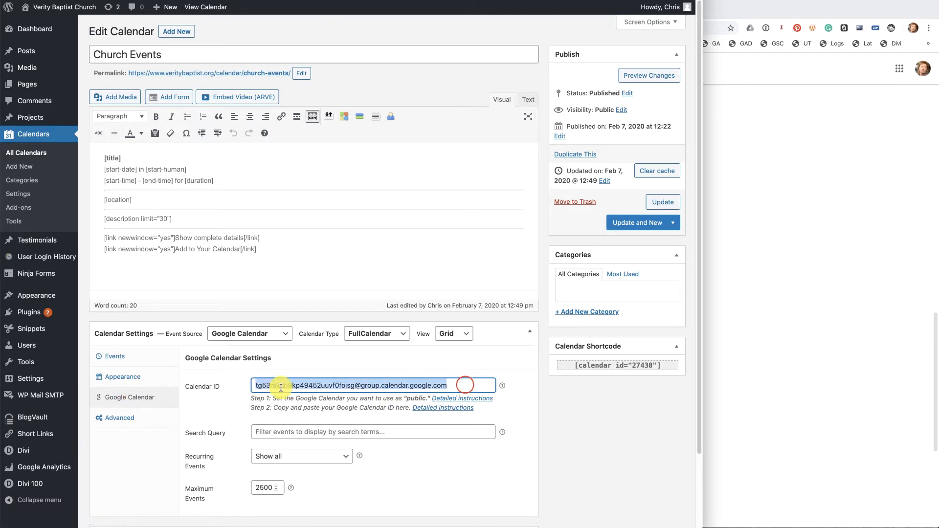
pyautogui.press('BackSpace')
pyautogui.rightClick(309, 387)
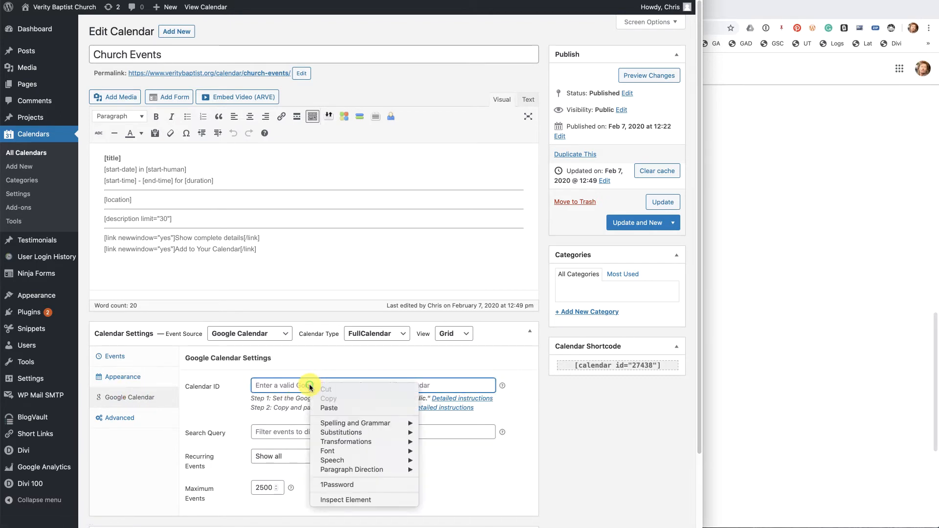
pyautogui.click(338, 409)
pyautogui.click(657, 205)
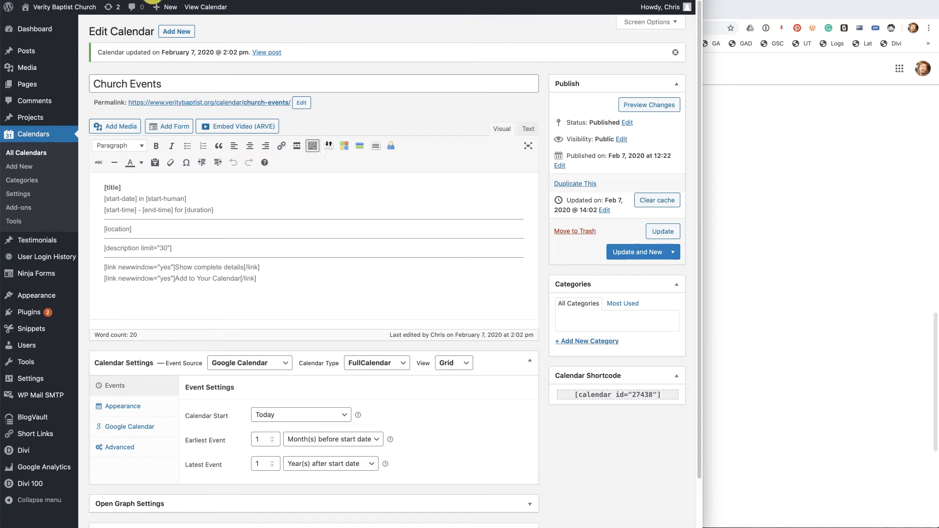
# Check the month calendar on the website's Services & Events page and the service times on the home page.
pyautogui.click(162, 0)
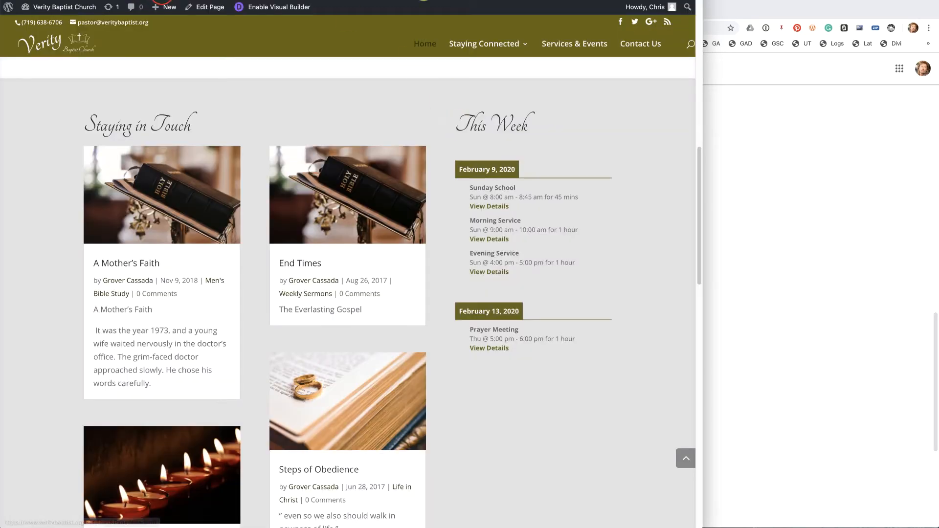
pyautogui.click(565, 44)
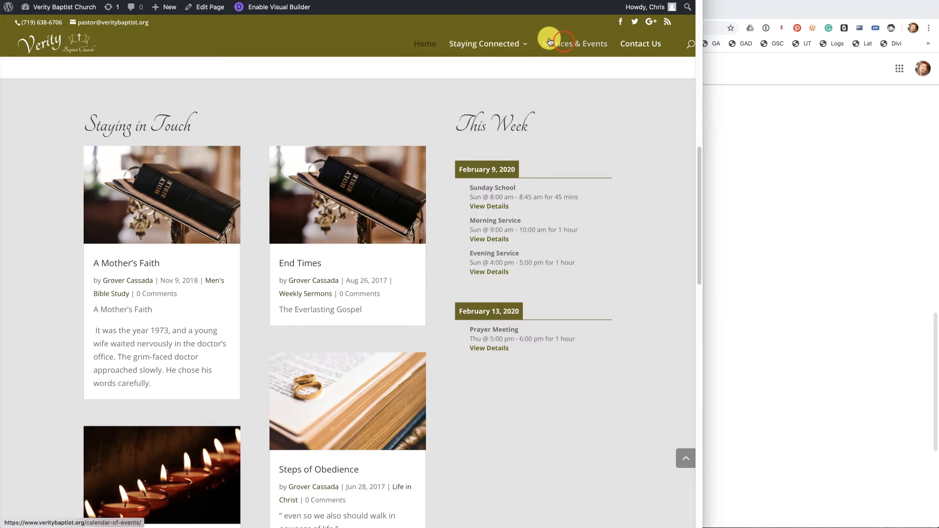
pyautogui.scroll(-6, 657, 159)
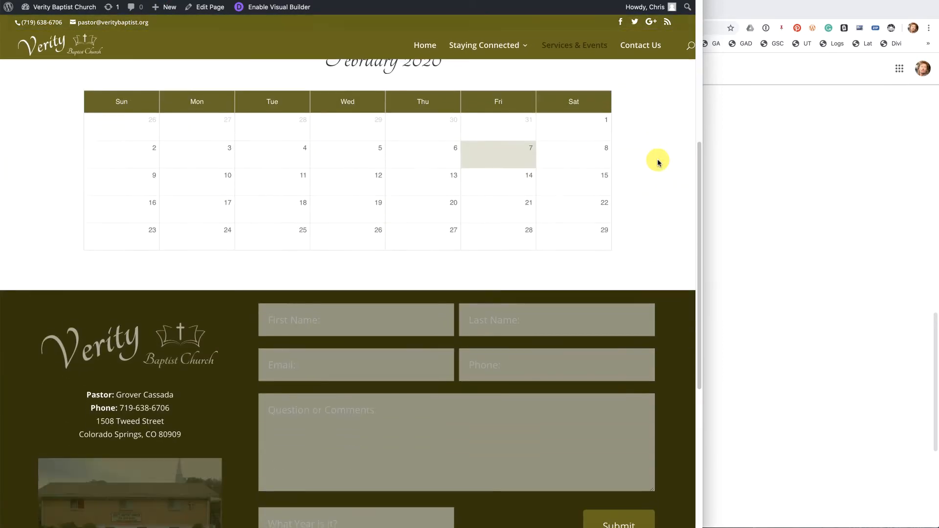
pyautogui.scroll(4, 658, 159)
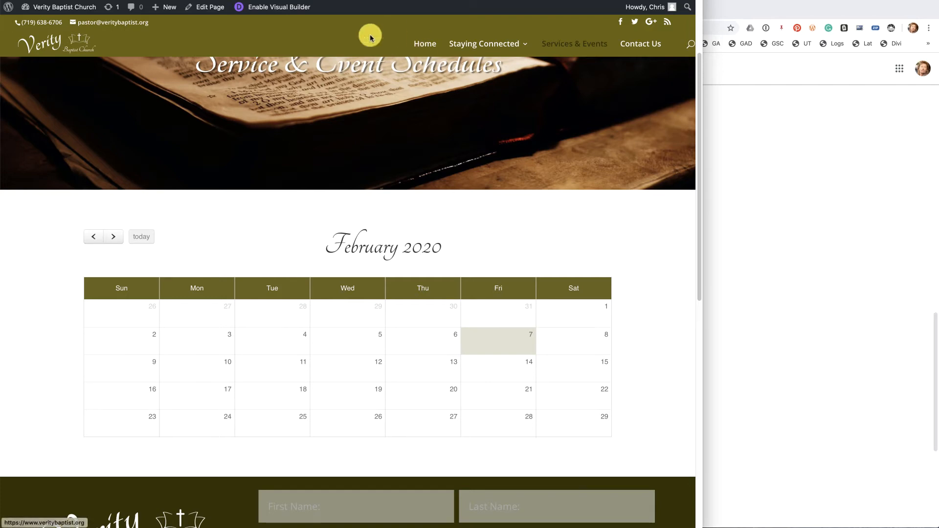
pyautogui.click(426, 45)
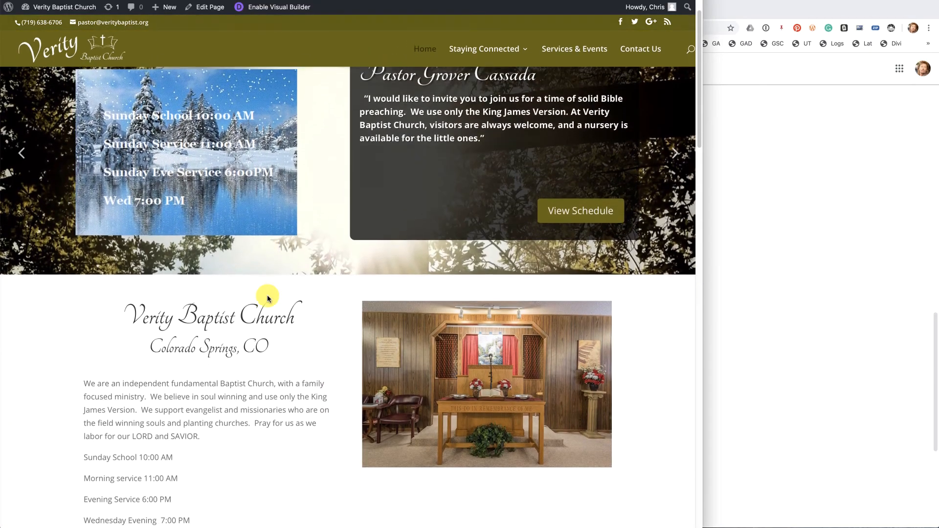
pyautogui.scroll(-3, 268, 299)
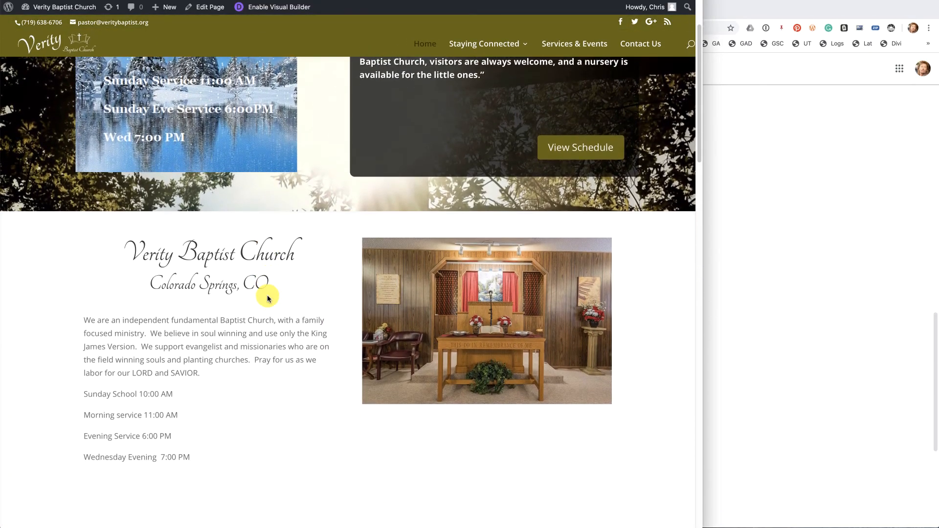
# Switch to Google Calendar, leave the settings and start a detailed event titled Sunday School on January 26, 2020.
pyautogui.click(767, 12)
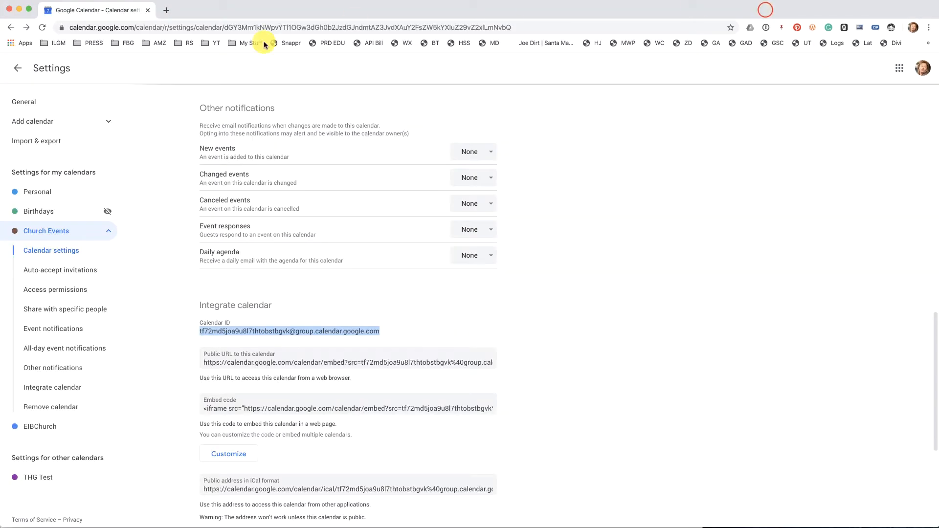
pyautogui.click(19, 69)
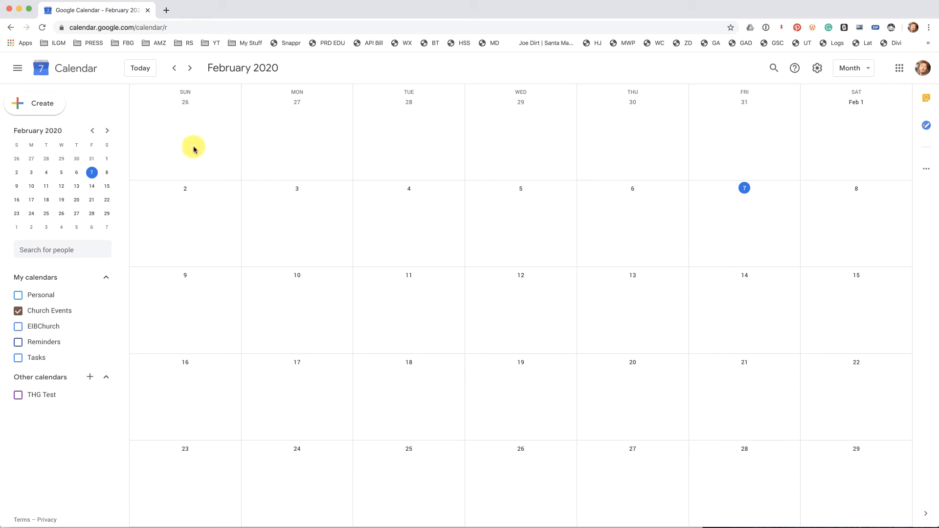
pyautogui.click(181, 139)
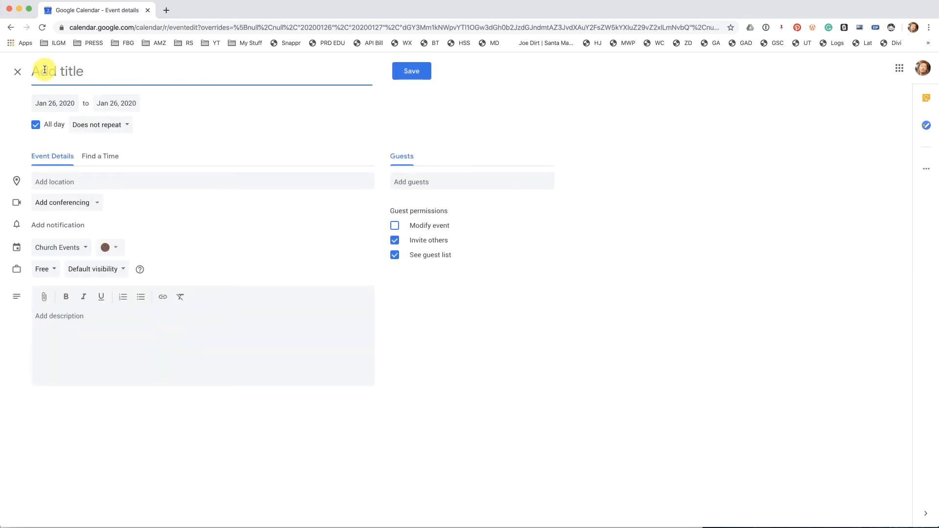
pyautogui.write('Sunday School')
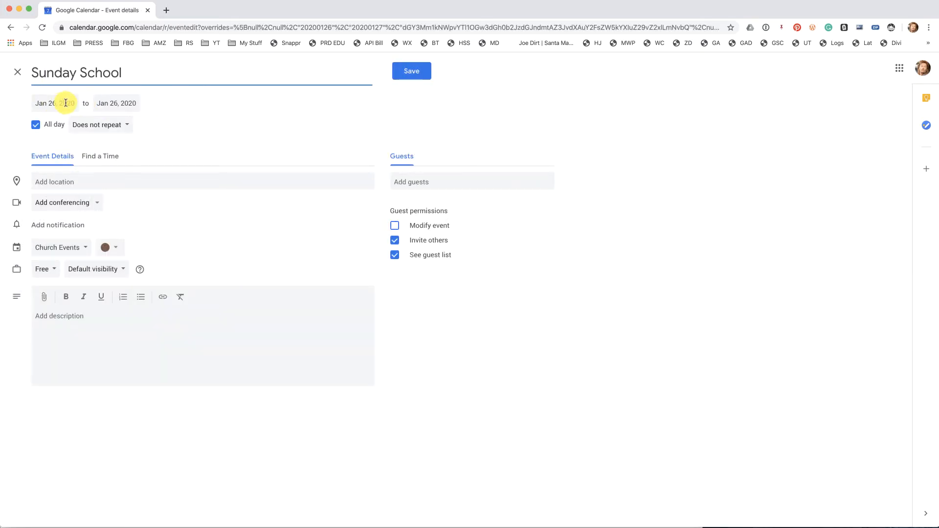
# Make the Sunday School event a timed one from 10:00am to 11:00am that repeats weekly on Sunday.
pyautogui.click(36, 125)
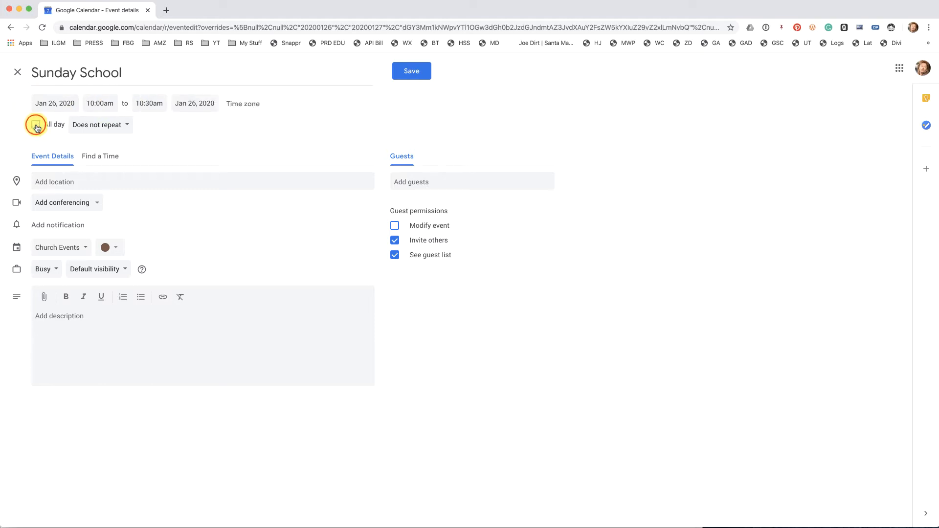
pyautogui.click(98, 103)
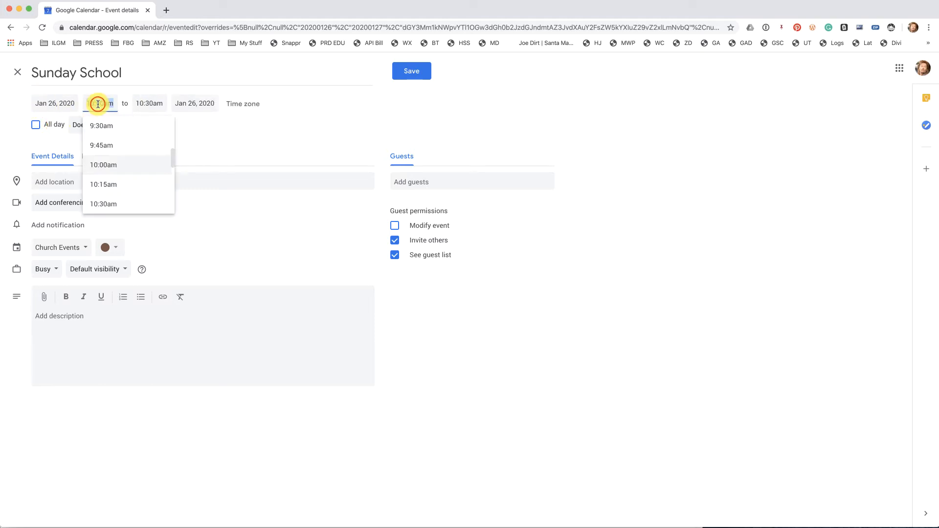
pyautogui.click(140, 103)
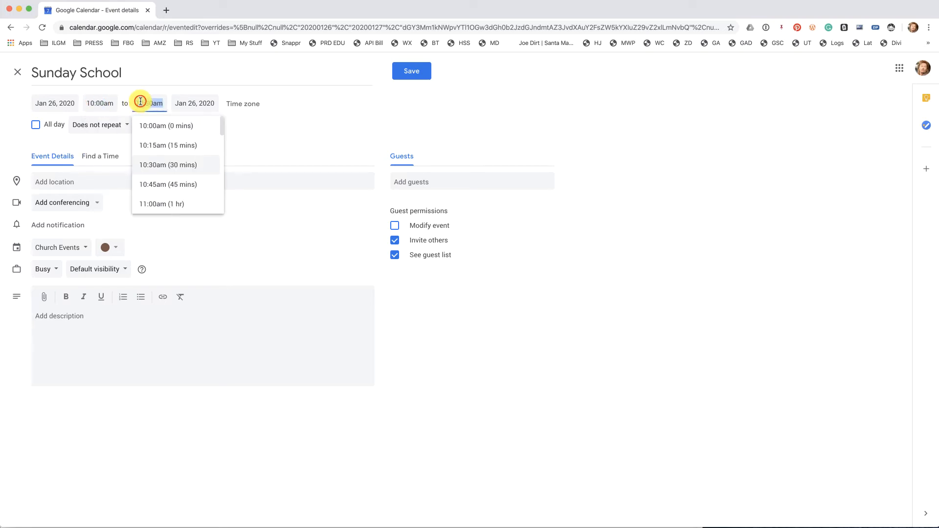
pyautogui.click(167, 202)
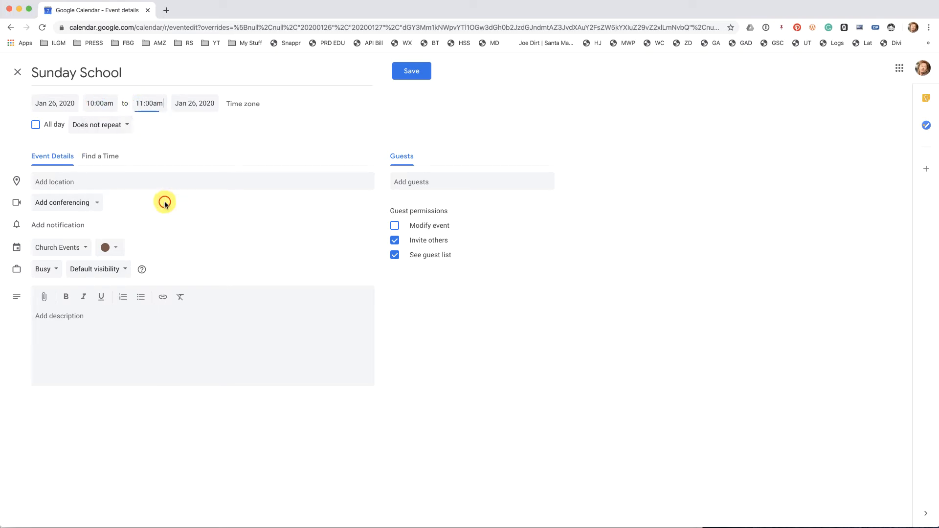
pyautogui.click(104, 126)
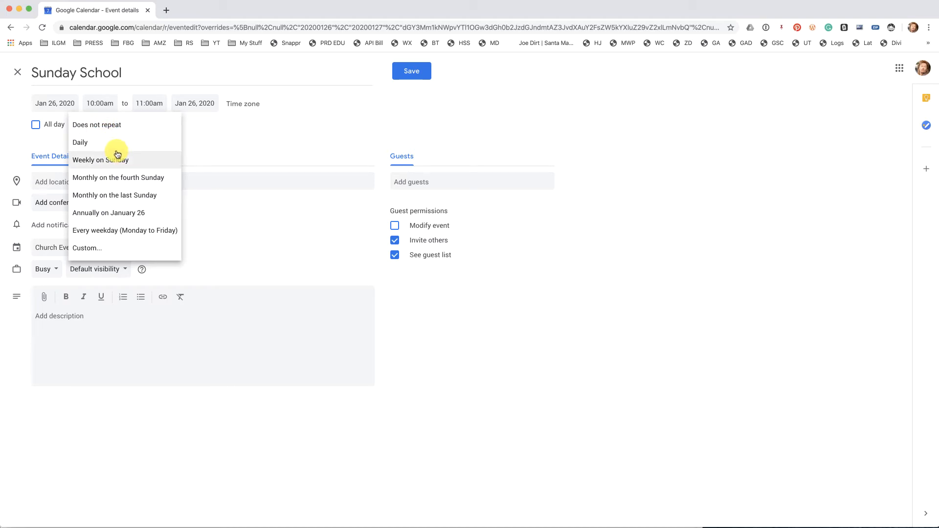
pyautogui.click(129, 161)
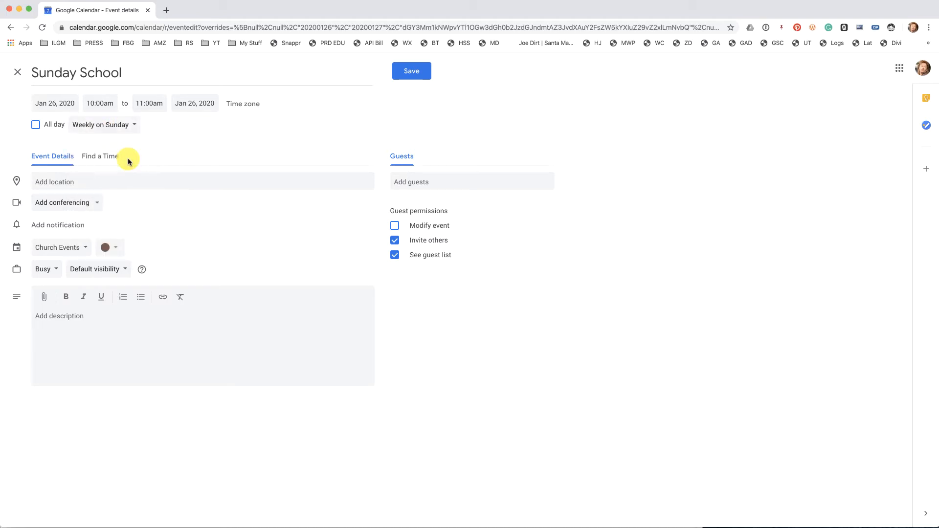
# Switch to the church website and copy the church's street address from the home page's contact section.
pyautogui.click(83, 182)
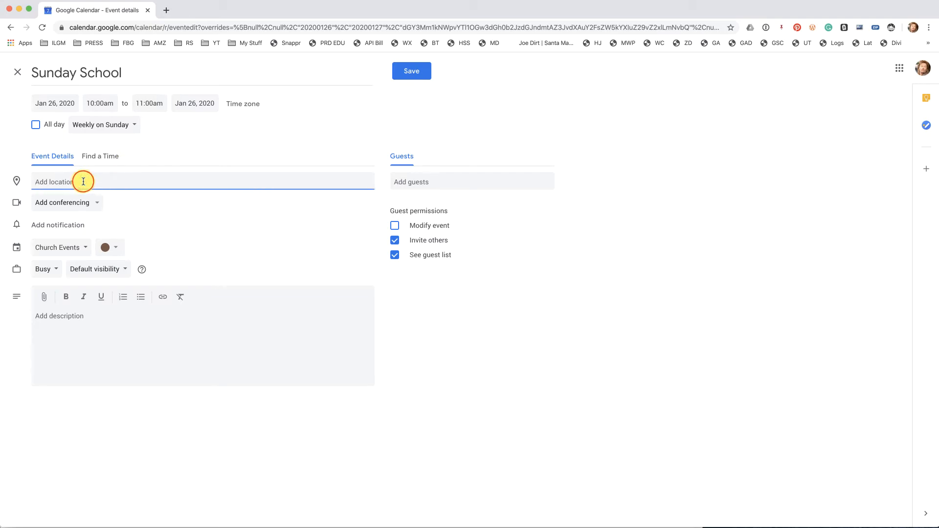
pyautogui.press('super+grave')
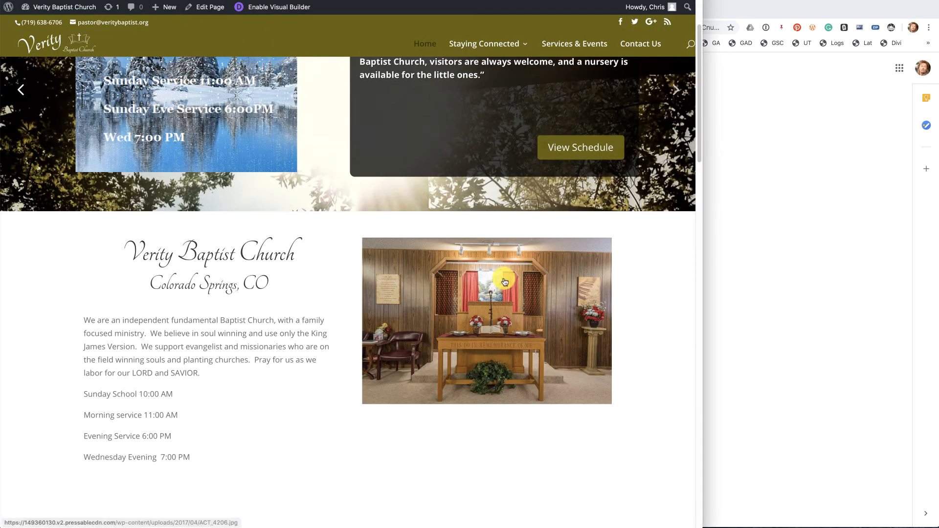
pyautogui.click(634, 44)
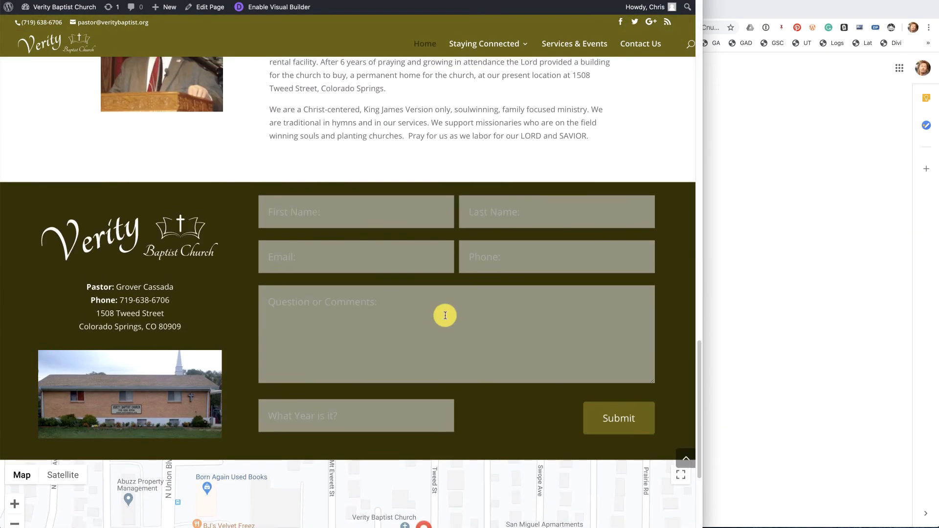
pyautogui.tripleClick(156, 321)
pyautogui.press('super+c')
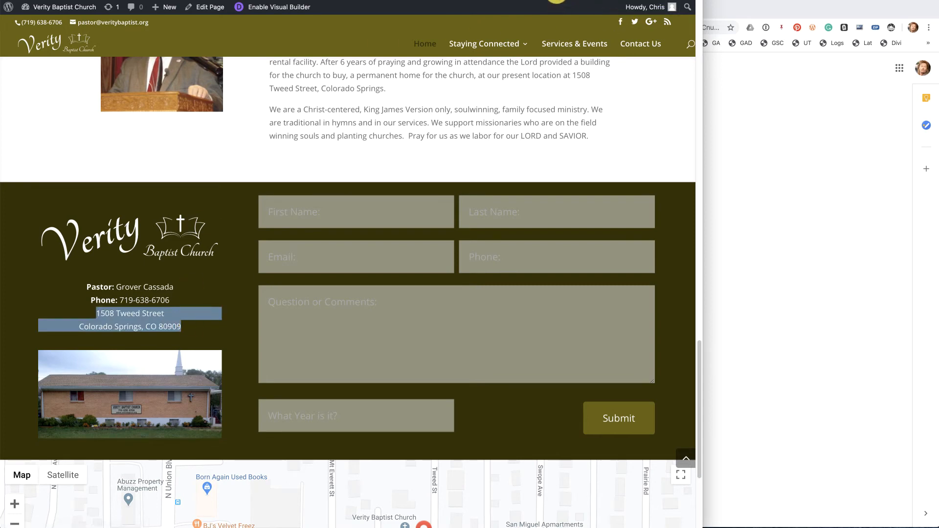
# Back in Google Calendar, set the event's location to the suggested church address and enter the description beginning "We offer Sunday School for all ages".
pyautogui.click(556, 2)
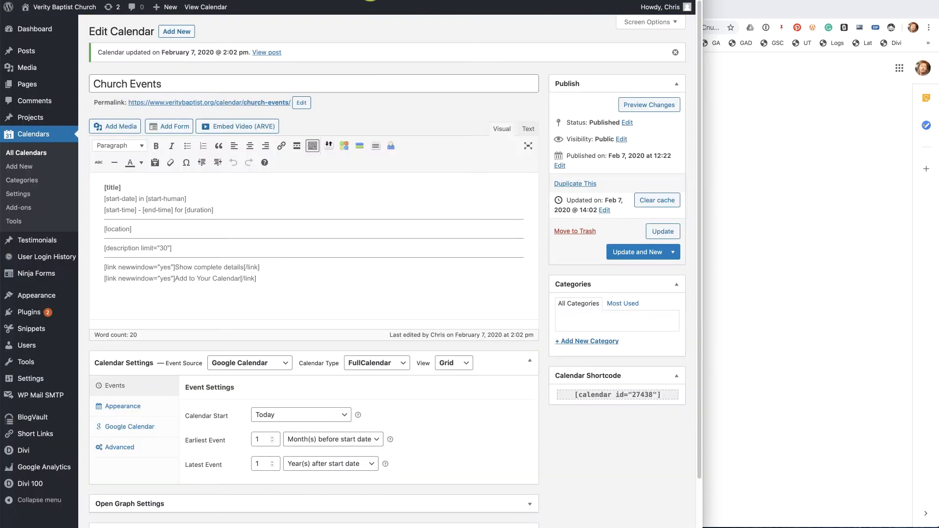
pyautogui.click(776, 105)
pyautogui.click(50, 177)
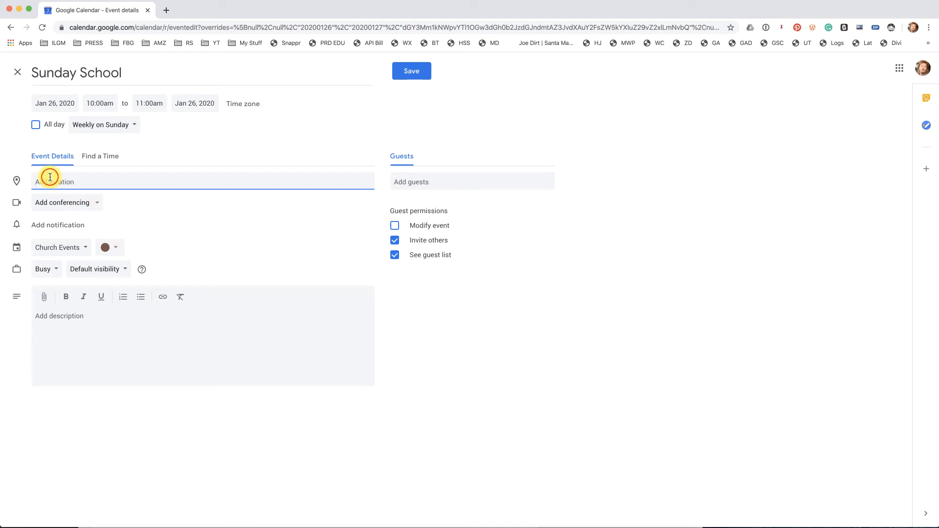
pyautogui.press('super+v')
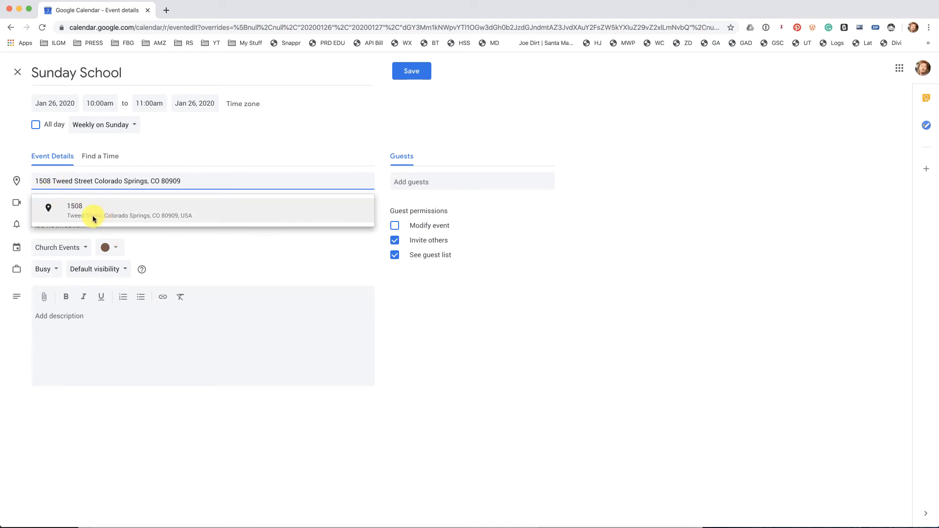
pyautogui.click(87, 215)
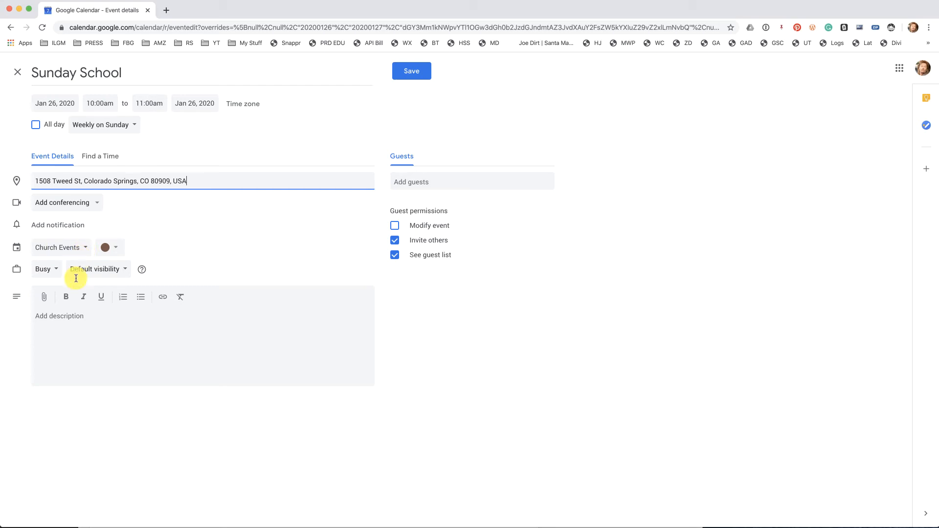
pyautogui.click(110, 322)
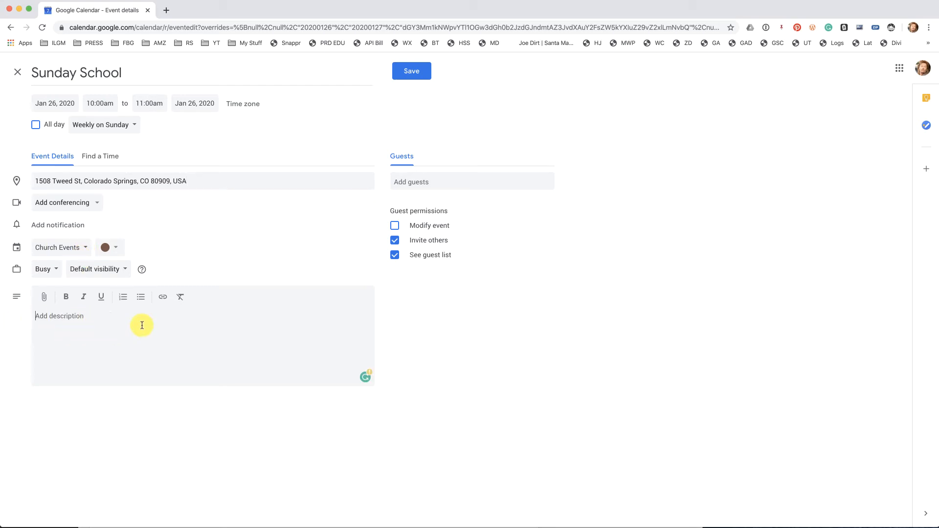
pyautogui.write("We offer Sunday School for all ages from adults to youngsters. We use Crown Publications and Joyful Life for our Sunday School Classes. Our classes are divided by these groups: Adults, young ladies (4 yrs. through 10 yrs. and 11 yrs. through 16 yrs.), young men (4 yrs. through 10 yrs. and 11 yrs. through 16 yrs.) Younger children stay with parents or may go to nursery. Older teens stay with adults. Children are always welcome to sit with their parents in Sunday School and in church services. Our nursery is provided for mother's to stay with their little ones if they feel the need, and the nursery is equipped with a speaker so that the services can be heard.")
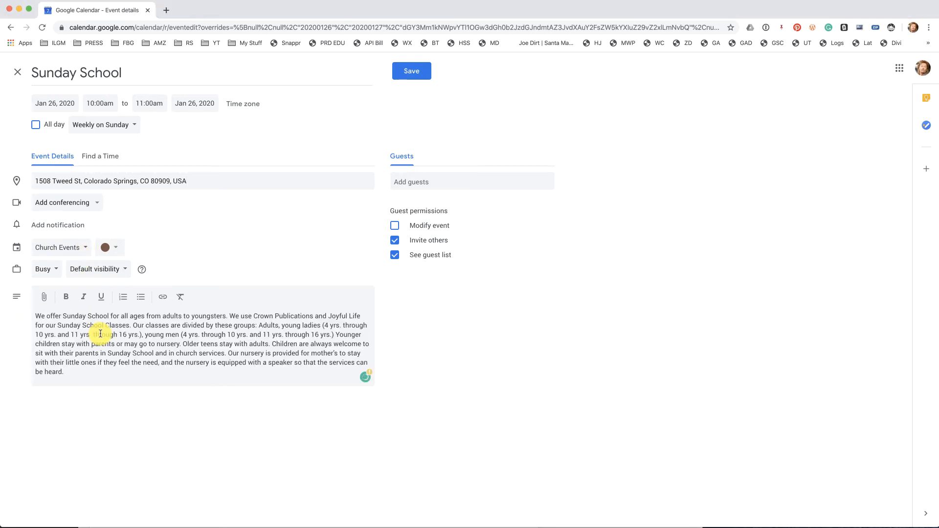
# Save the Sunday School event, switch to the church website and open the January 26 occurrence's complete details from the Services & Events calendar.
pyautogui.click(411, 78)
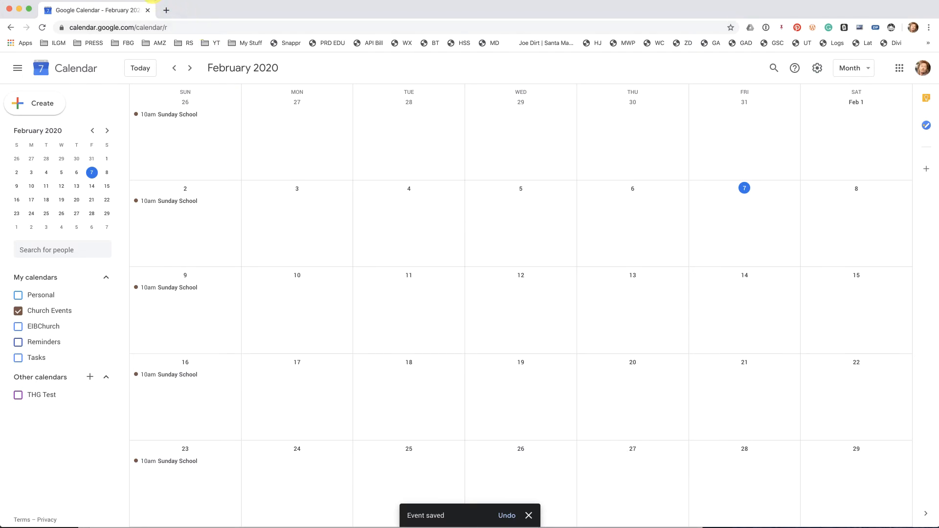
pyautogui.click(152, 0)
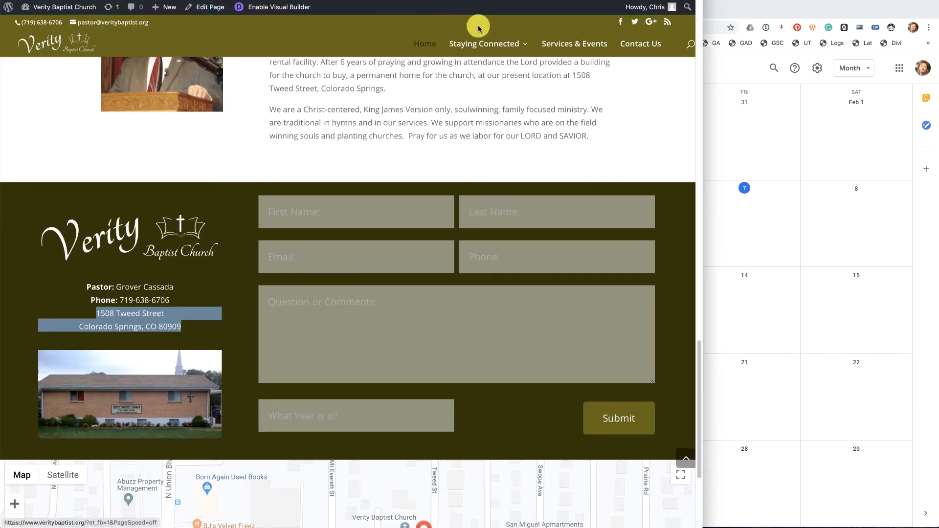
pyautogui.click(568, 46)
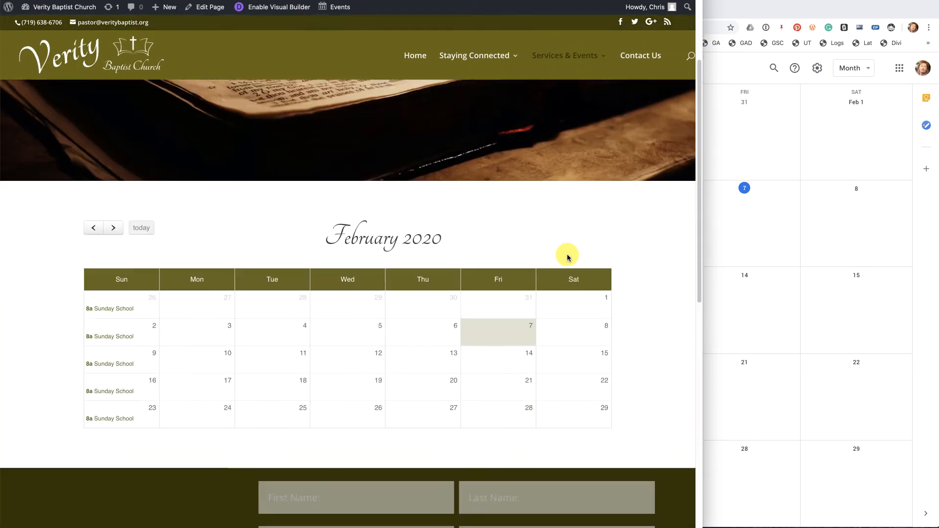
pyautogui.scroll(-3, 568, 258)
pyautogui.moveTo(117, 169)
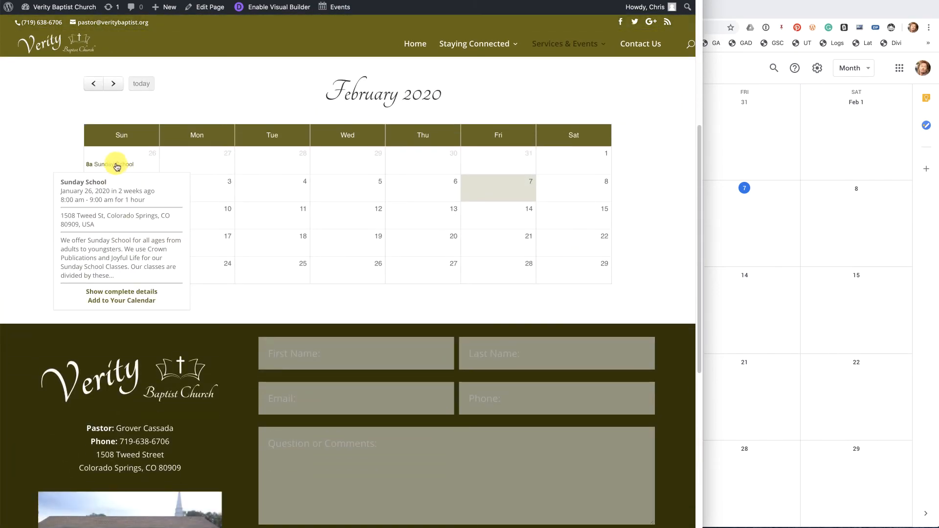
pyautogui.click(112, 293)
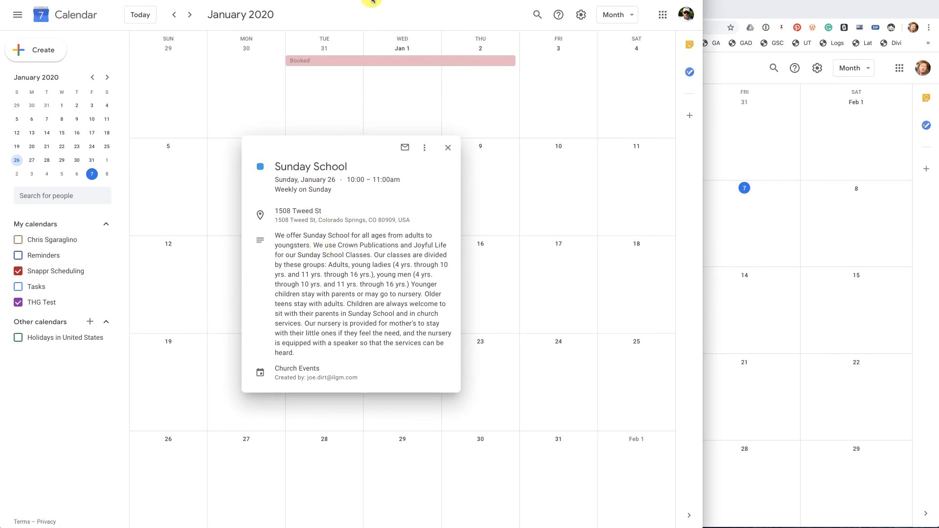
# Back in Google Calendar, create Evening Service on January 26, 2020, 6:00pm to 7:00pm, weekly on Sunday, with the description "Our evening service is not a repeat...".
pyautogui.click(213, 0)
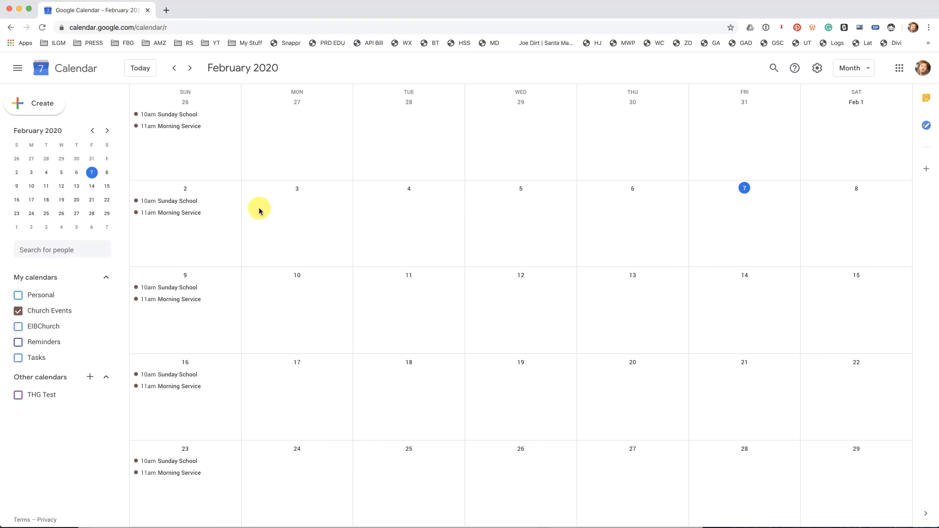
pyautogui.doubleClick(171, 164)
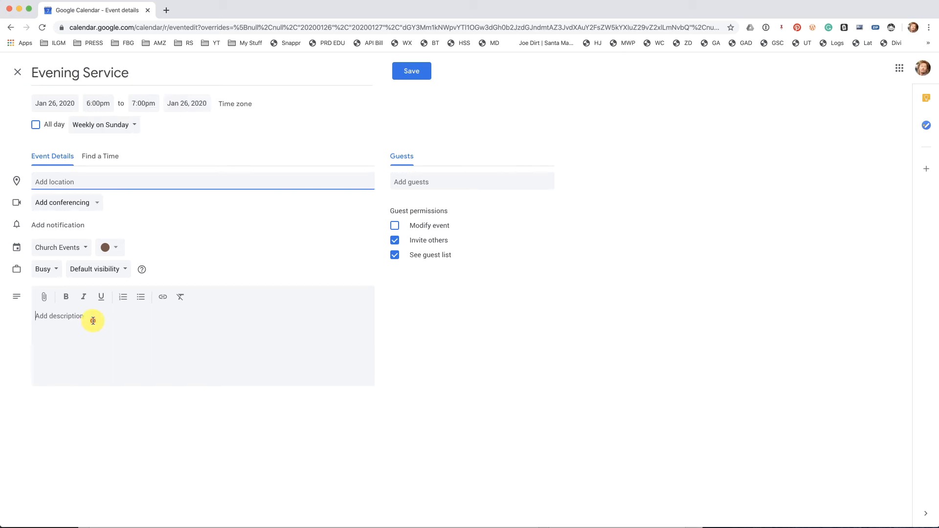
pyautogui.click(93, 320)
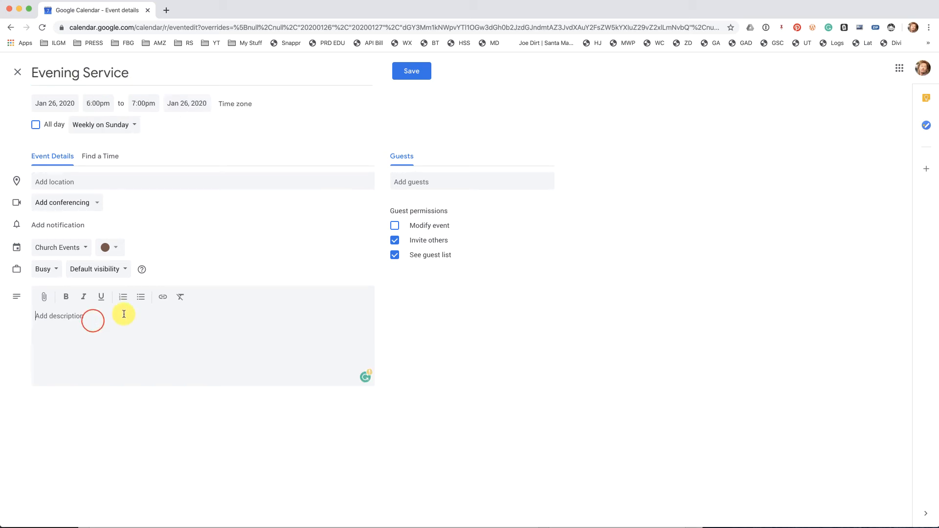
pyautogui.write('Our evening service is not a repeat of the morning service, we have a song service with hymns and a somewhat longer time in the Bible. Currently, we are studying the book of Romans.')
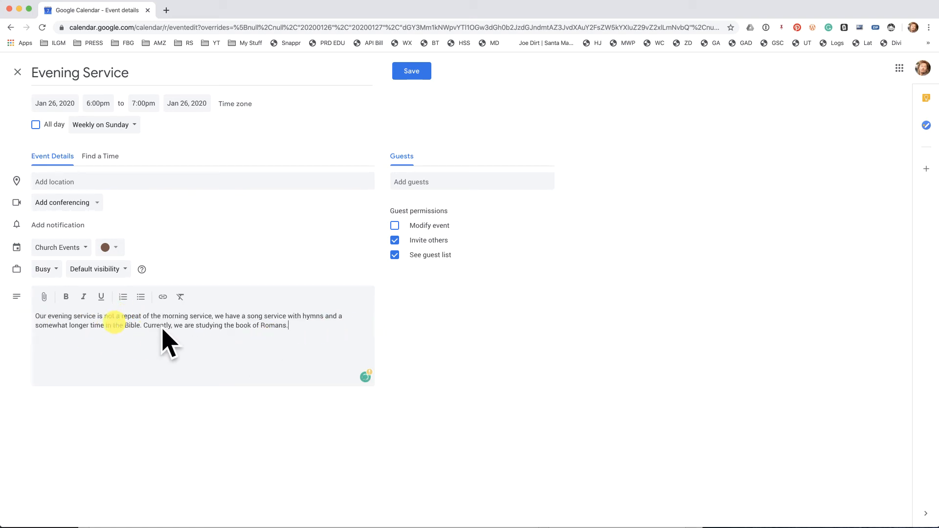
# Set the Evening Service's location to the church's street address and save the event.
pyautogui.click(65, 183)
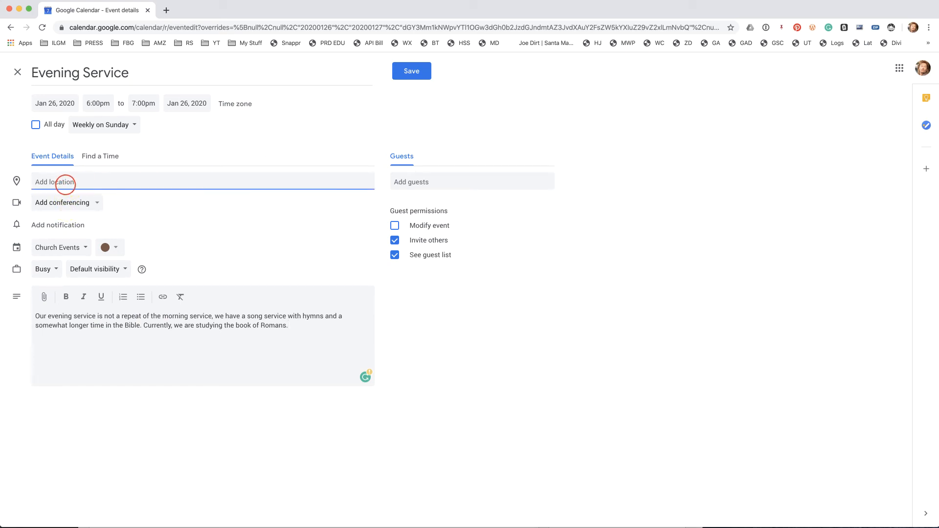
pyautogui.write('1508 Tweed St, Colorado Springs, CO 80909, USA')
pyautogui.click(415, 73)
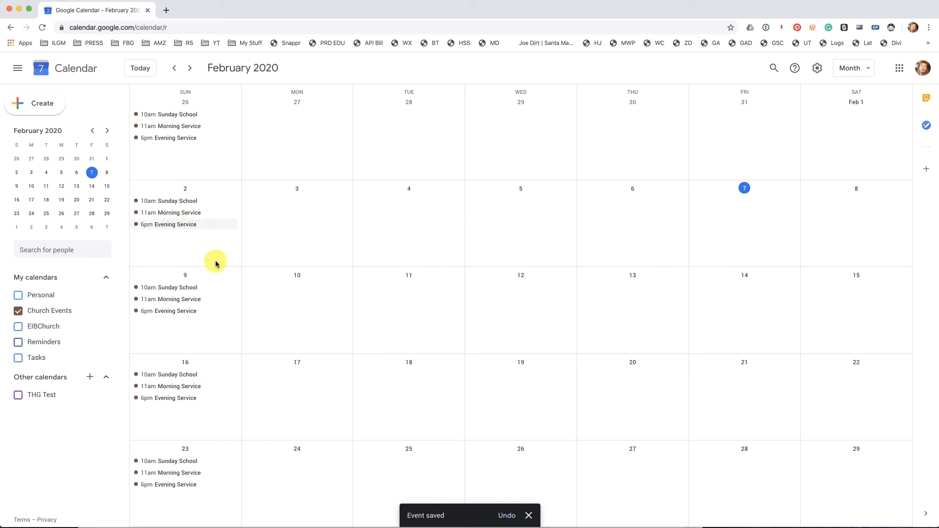
# In the March 1, 2020 Evening Service description, replace Romans with "Genisis" and save the change for this and following events.
pyautogui.scroll(-2, 208, 234)
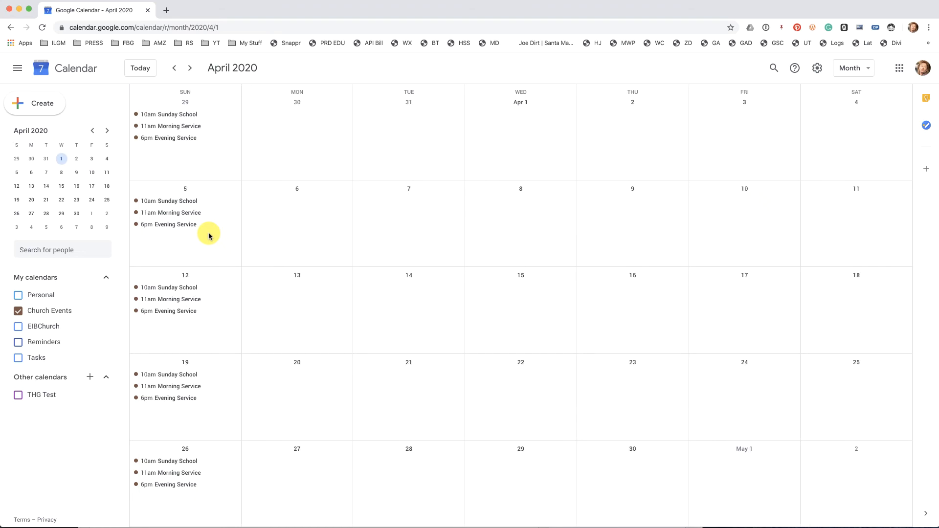
pyautogui.scroll(3, 208, 236)
pyautogui.scroll(-2, 208, 235)
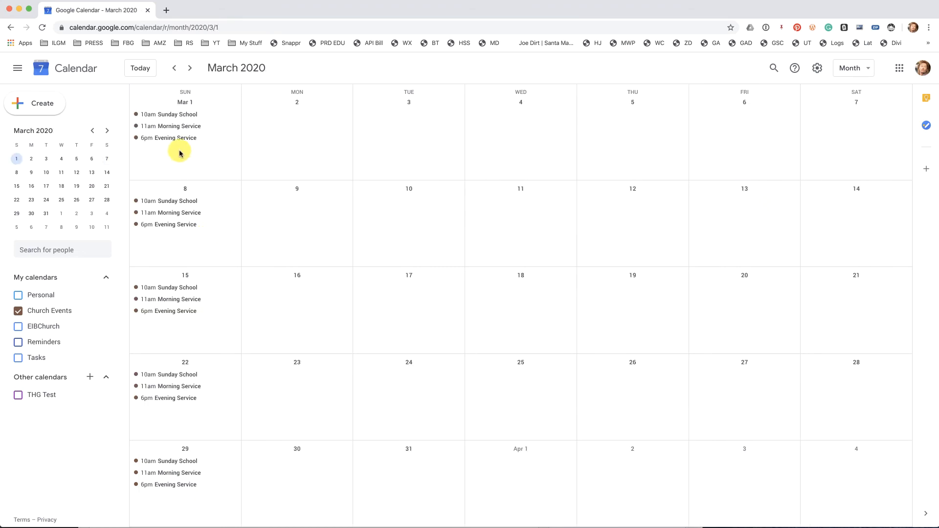
pyautogui.doubleClick(189, 139)
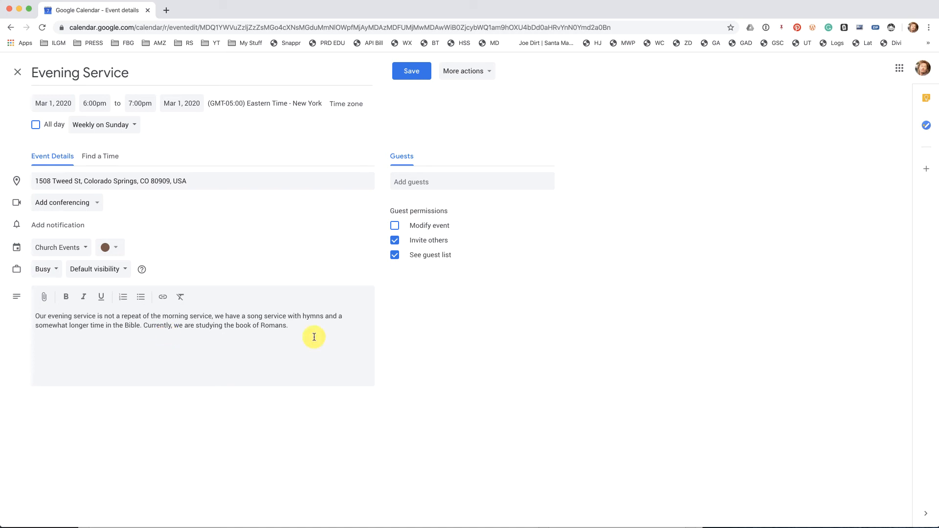
pyautogui.doubleClick(273, 325)
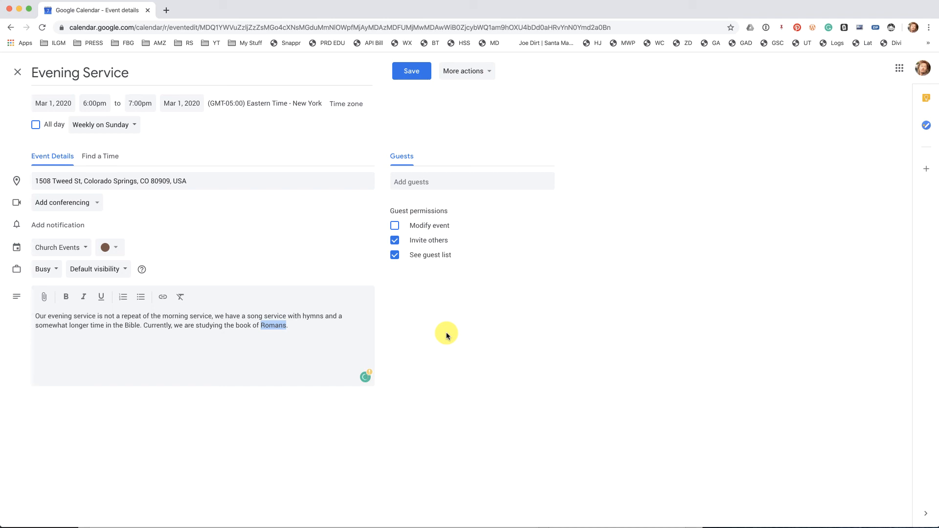
pyautogui.write('Geni')
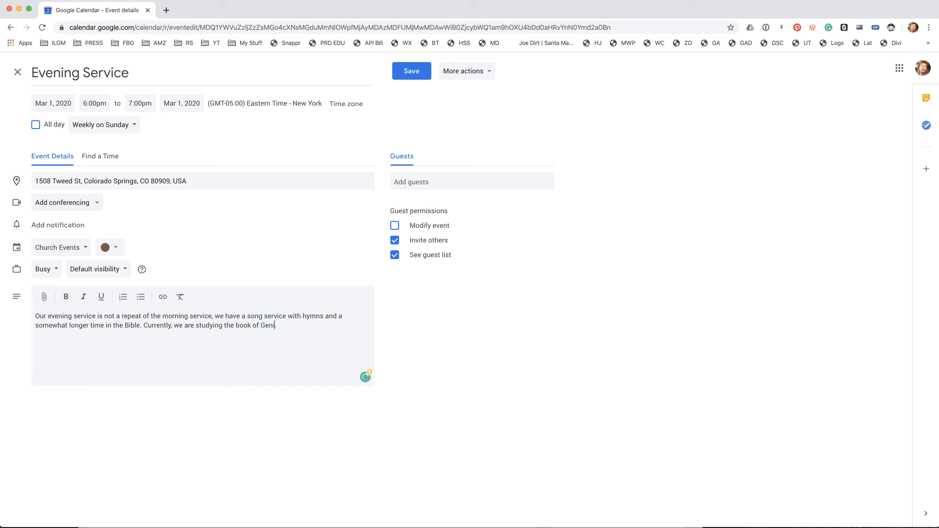
pyautogui.write('sis.')
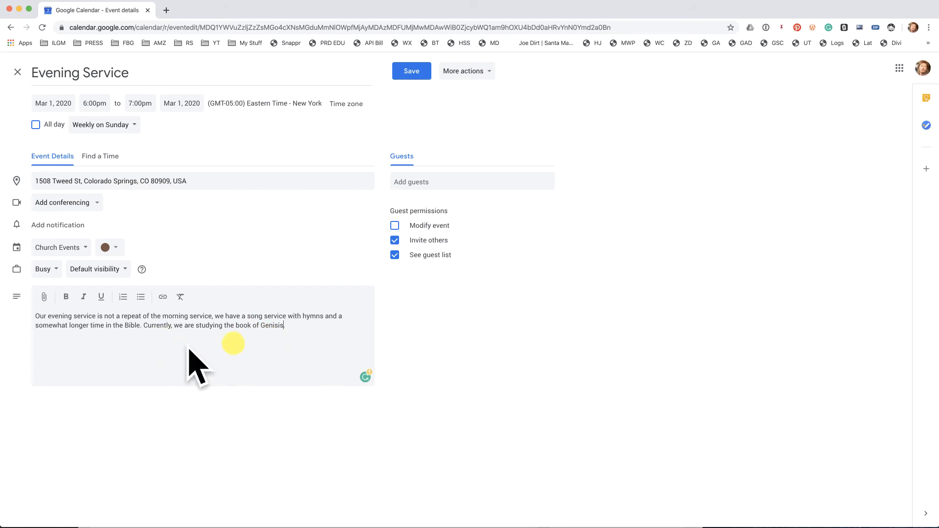
pyautogui.click(405, 77)
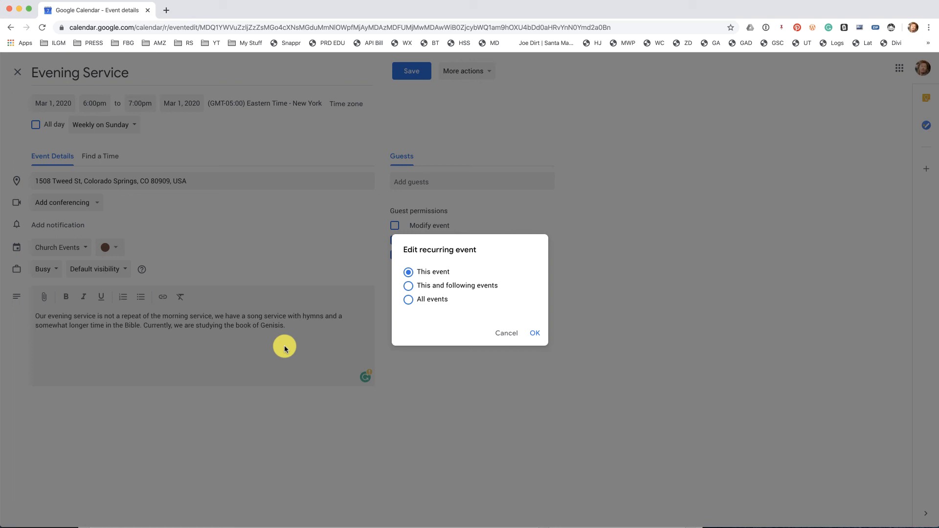
pyautogui.press('Return')
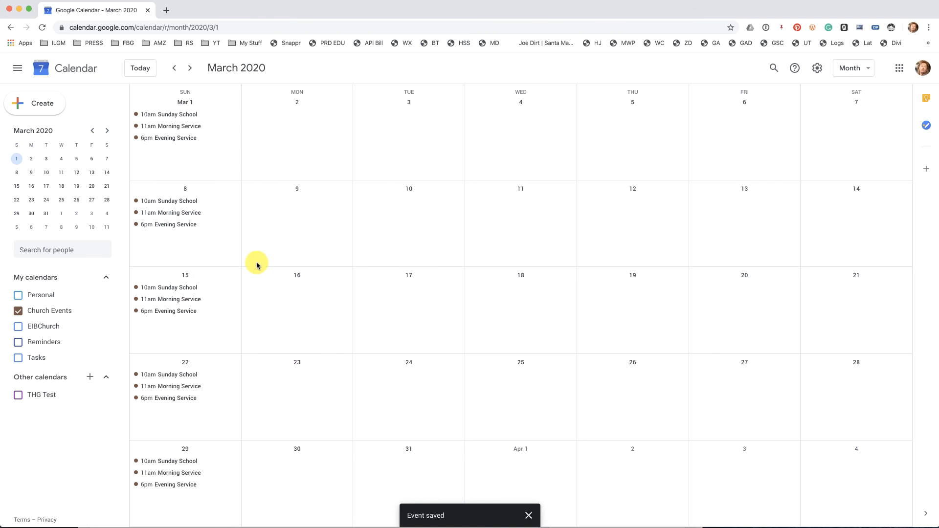
# Compare the Evening Service descriptions on February 16 and April 26, 2020.
pyautogui.press('k')
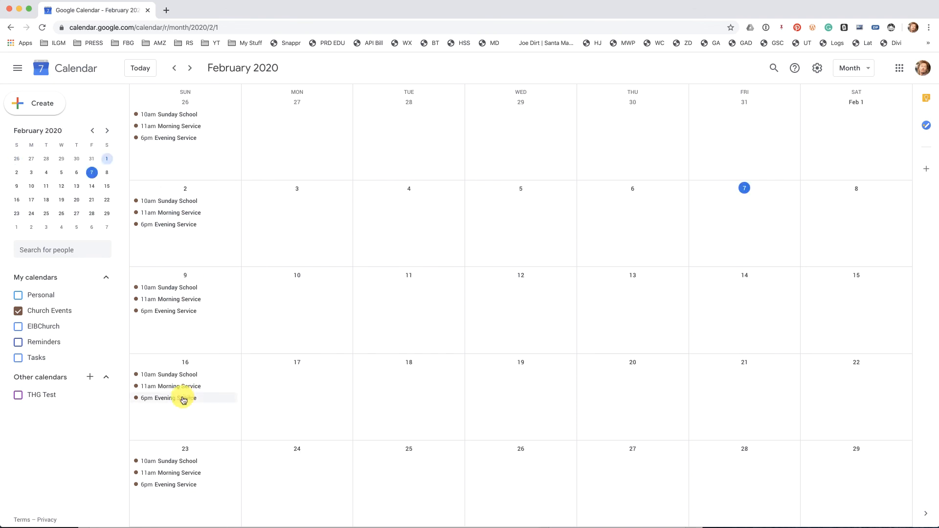
pyautogui.click(182, 398)
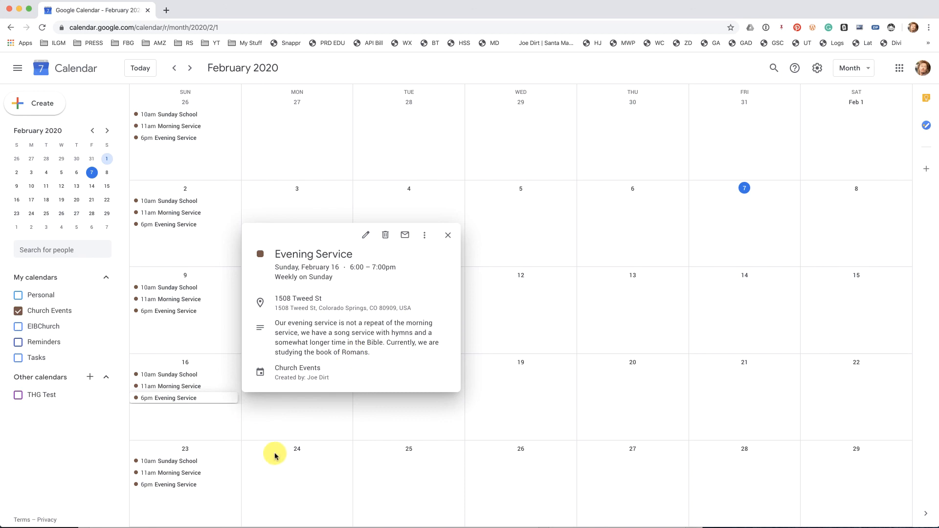
pyautogui.press('j')
pyautogui.press('j')
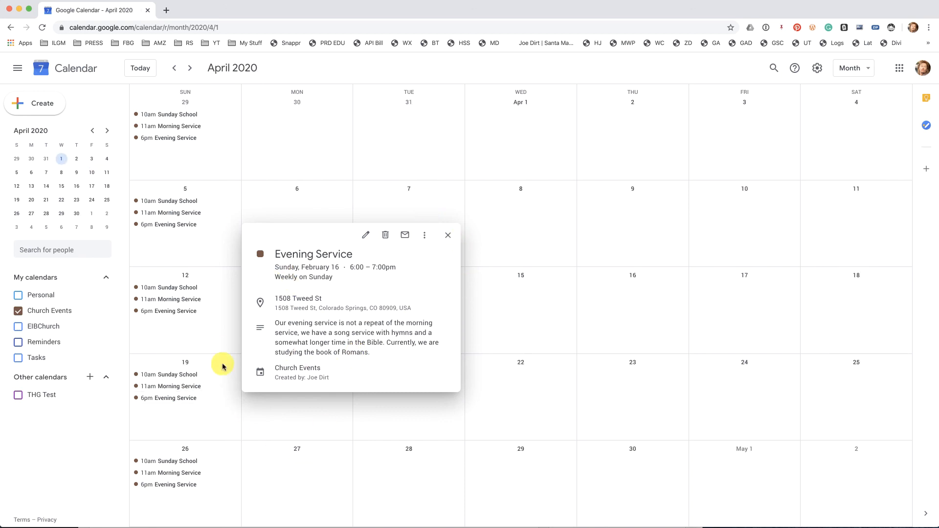
pyautogui.click(186, 485)
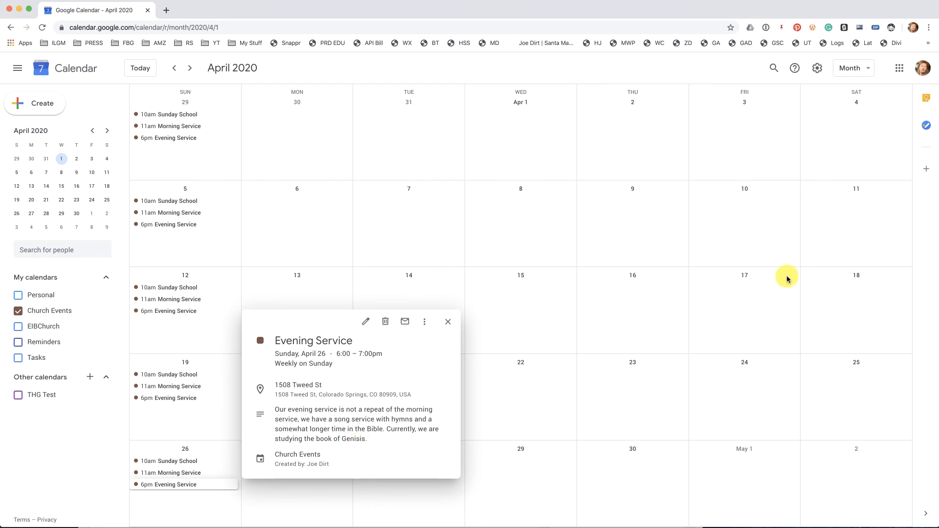
# Switch to the church website, preview the Sunday services in its February 2020 calendar and open the January 26 Morning Service's complete details.
pyautogui.press('super+Tab')
pyautogui.moveTo(119, 223)
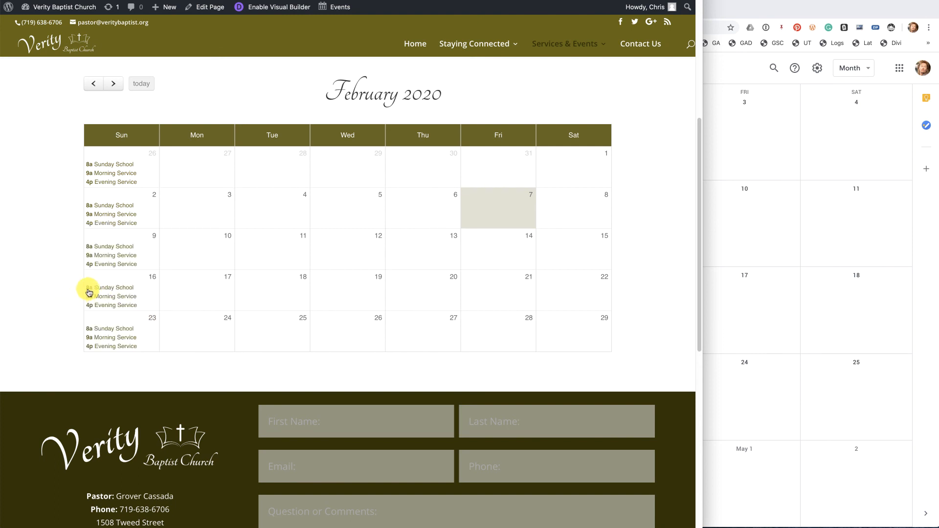
pyautogui.moveTo(87, 291)
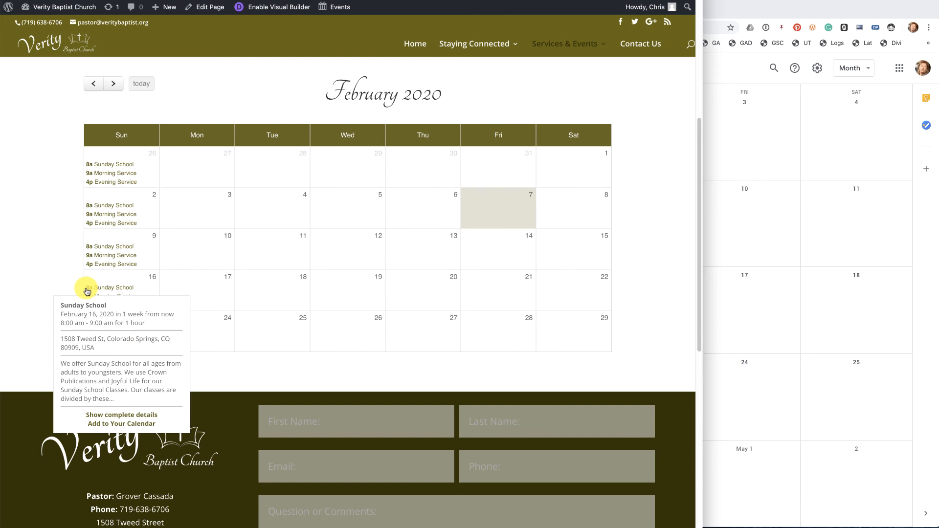
pyautogui.moveTo(112, 176)
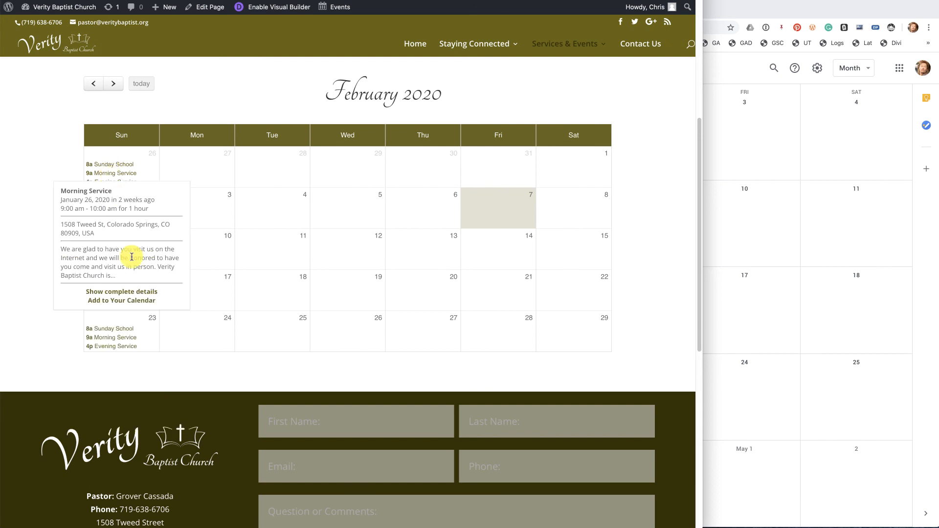
pyautogui.click(121, 293)
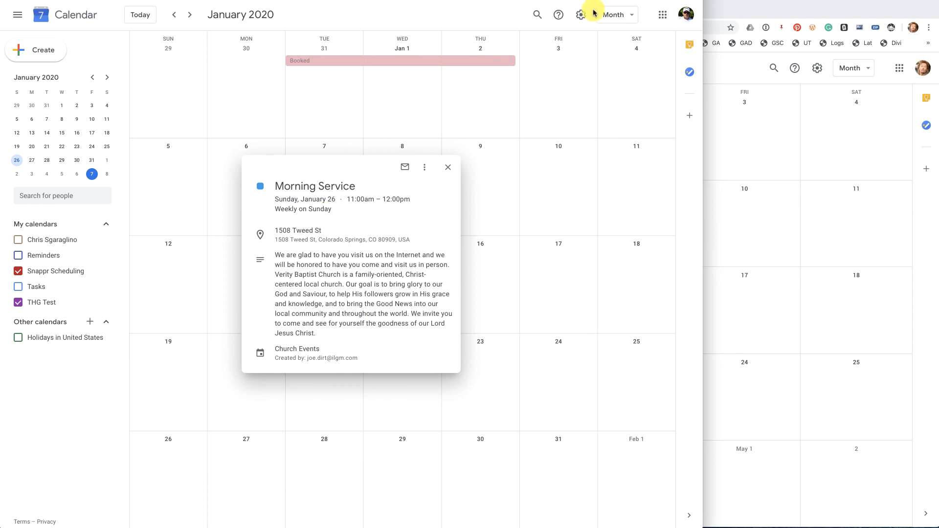
pyautogui.click(861, 0)
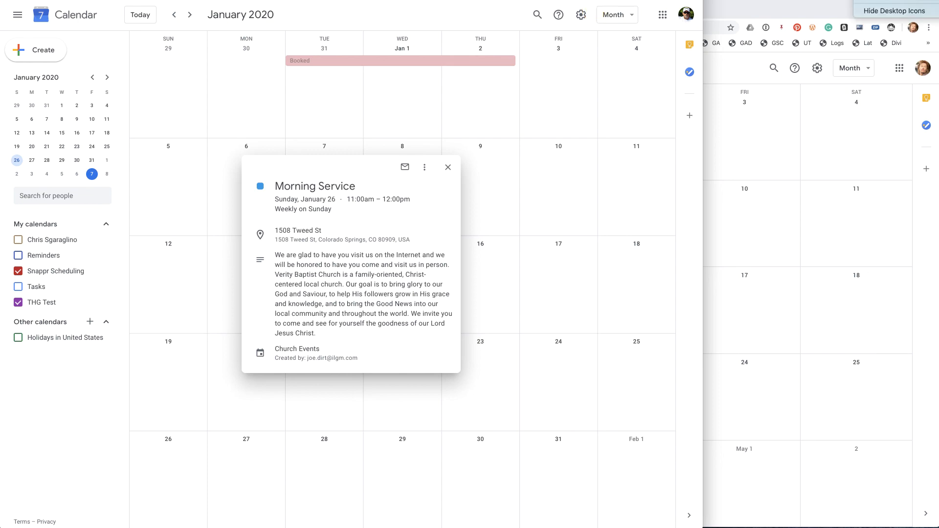